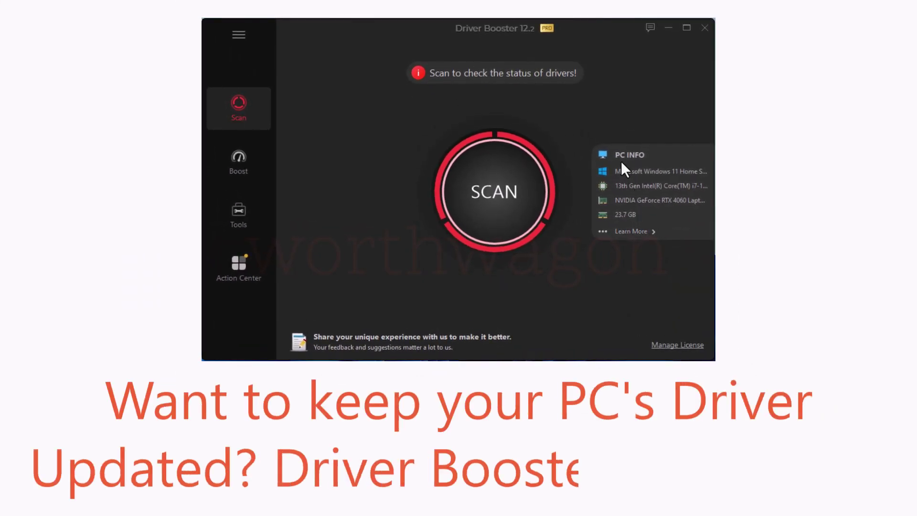
Download the Driver Booster installer and run driver_booster_setup.exe from Chrome's downloads.
click(506, 193)
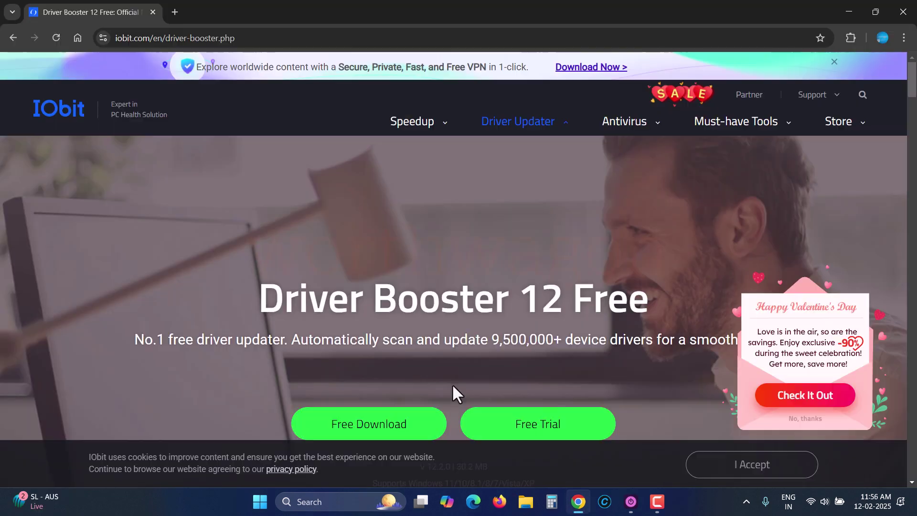
scroll(494, 270, down, 4)
click(370, 312)
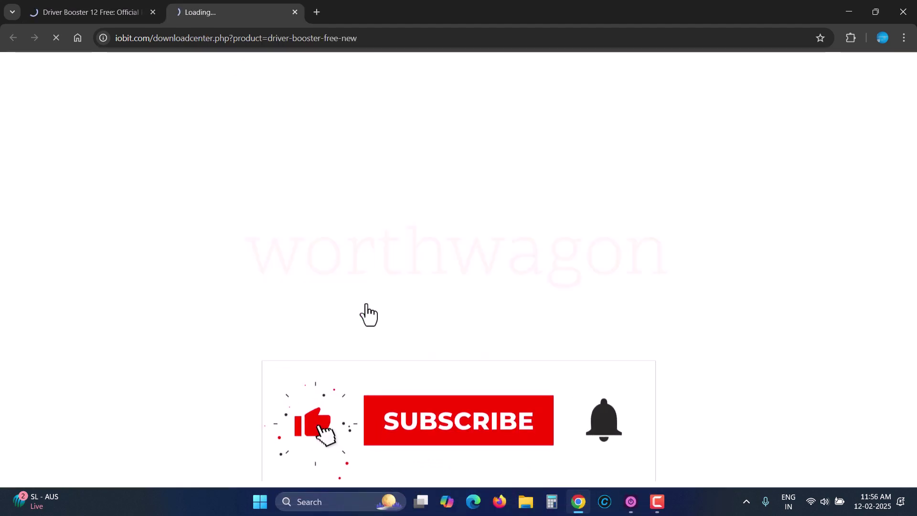
click(860, 37)
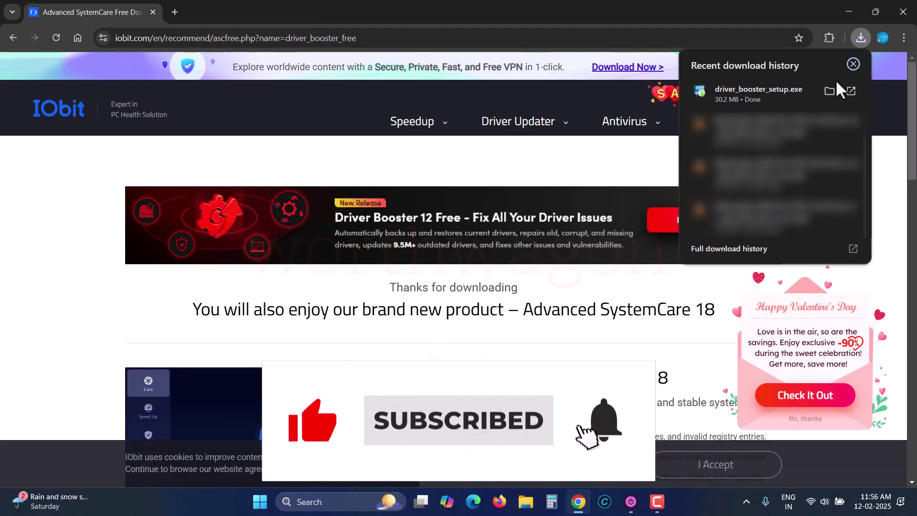
click(761, 91)
Grant the installer UAC permission and choose Custom Install to view its install options.
click(849, 12)
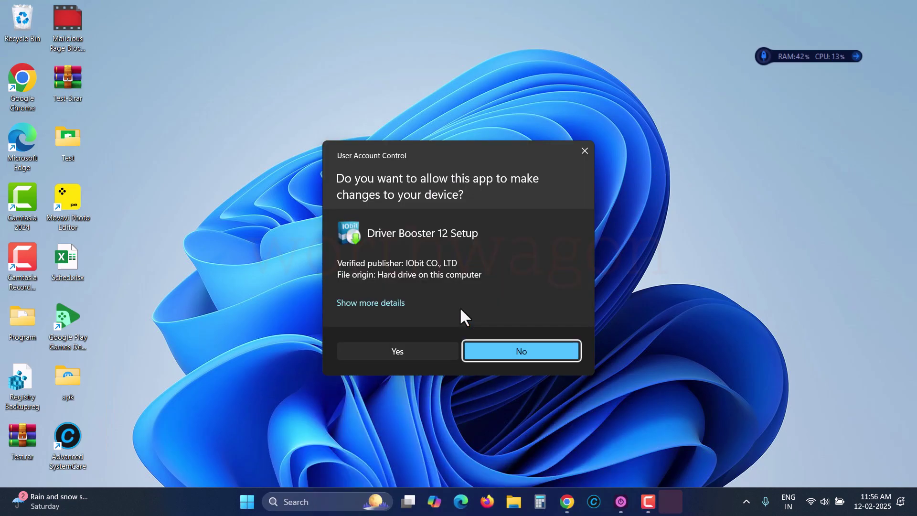
click(403, 349)
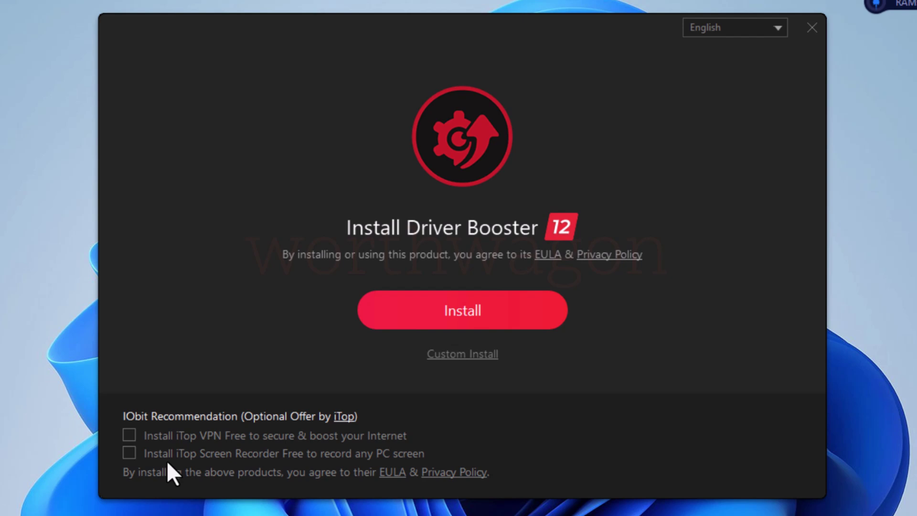
click(470, 356)
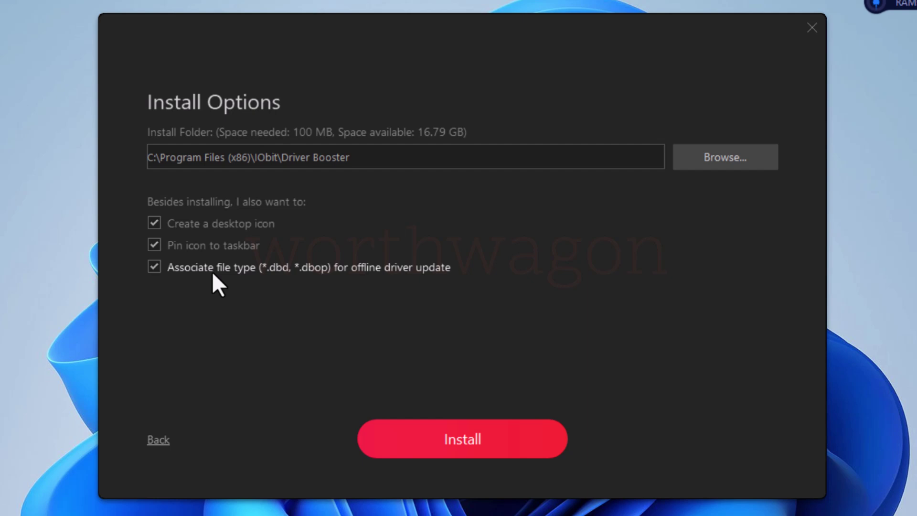
Install Driver Booster 12.2.0, accepting the optional offers and declining the newsletter, then start a scan.
click(487, 443)
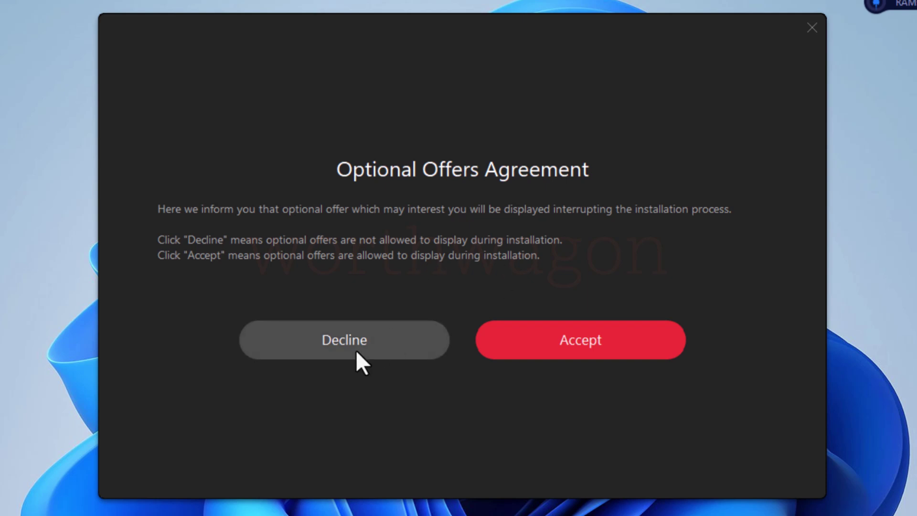
click(583, 335)
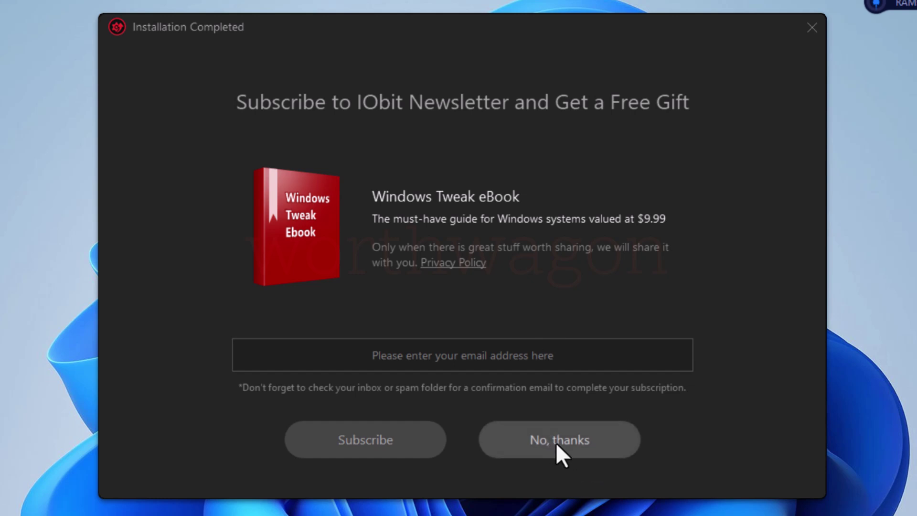
click(555, 442)
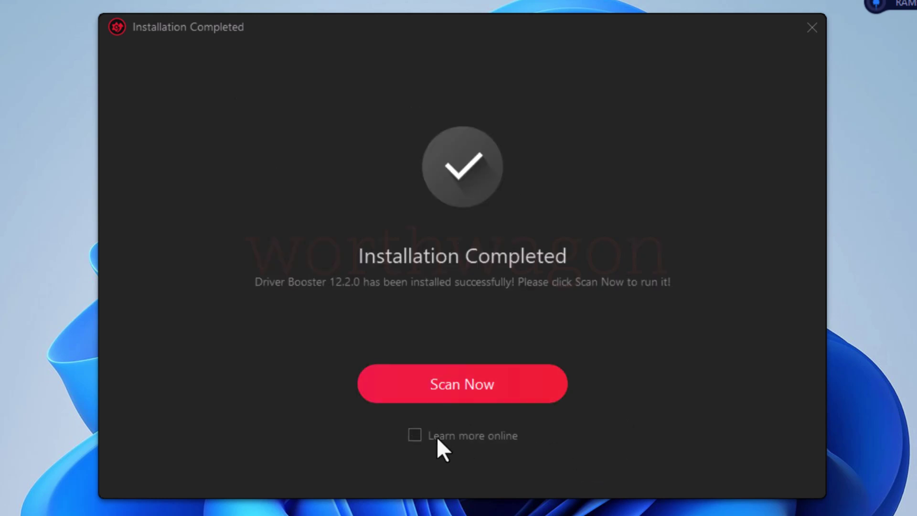
click(457, 384)
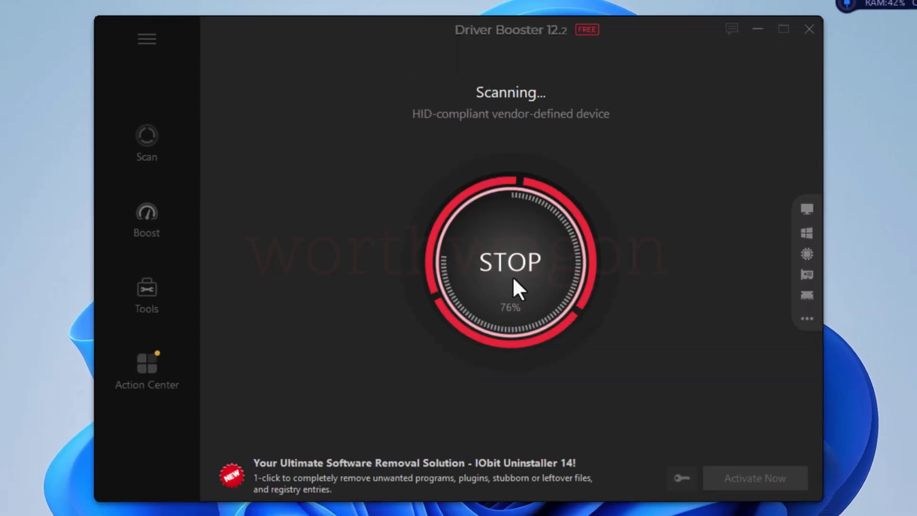
Stop the running scan and activate the Pro edition with the pasted license code.
click(513, 279)
mouse_move(732, 475)
click(641, 478)
key(ctrl+v)
click(525, 268)
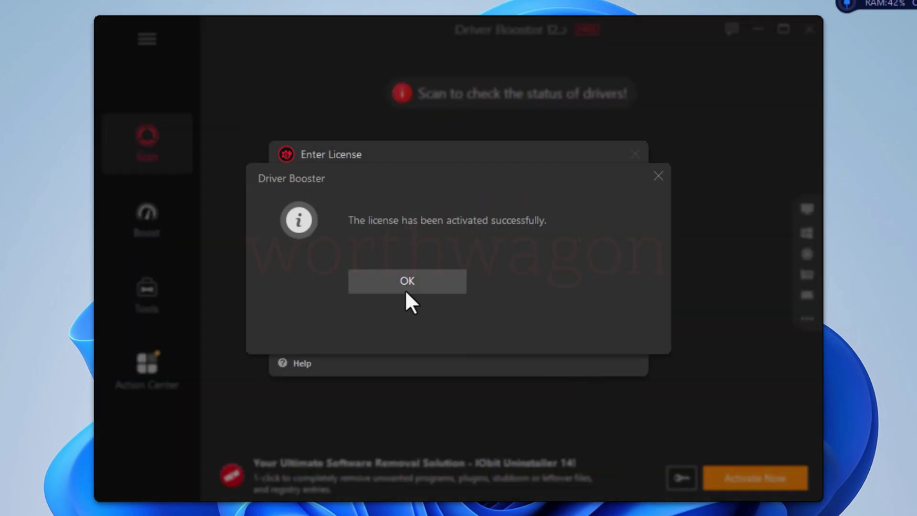
click(420, 279)
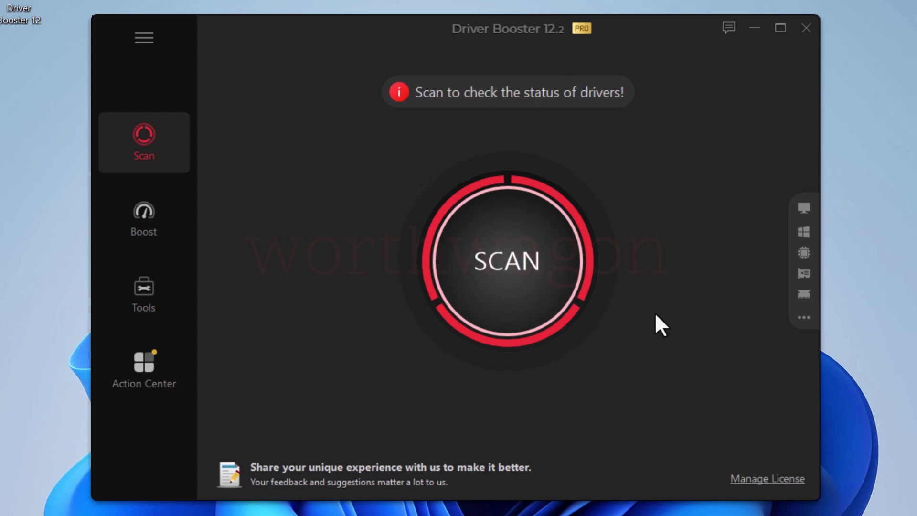
mouse_move(809, 276)
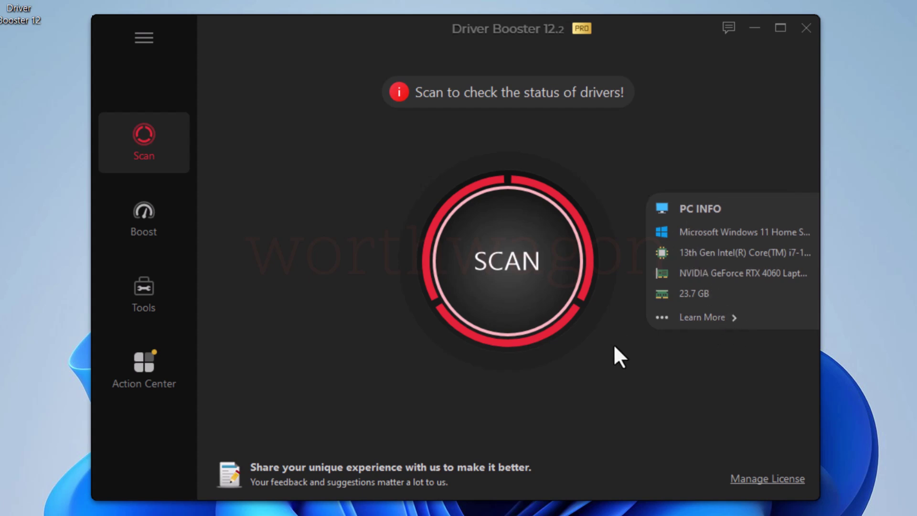
Run a fresh scan and review the results: 24 outdated, 2 missing game drivers, 164 up to date.
click(525, 269)
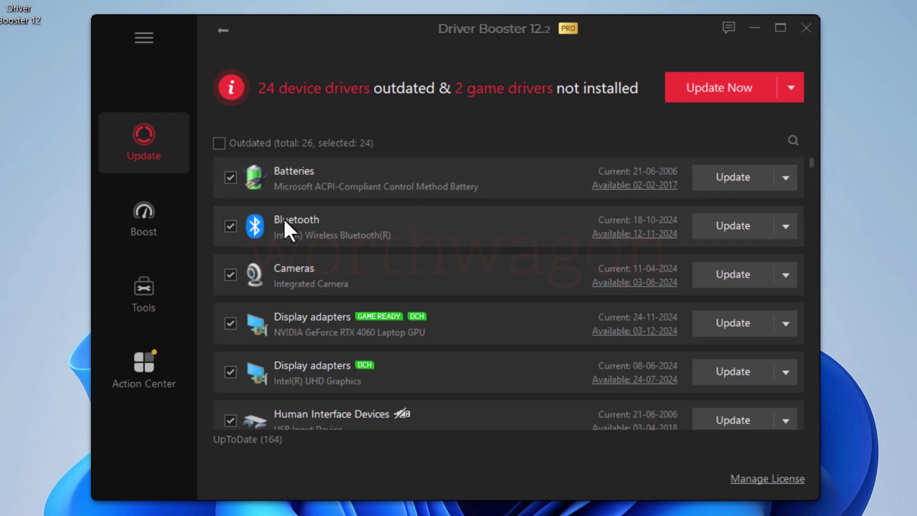
scroll(327, 325, down, 10)
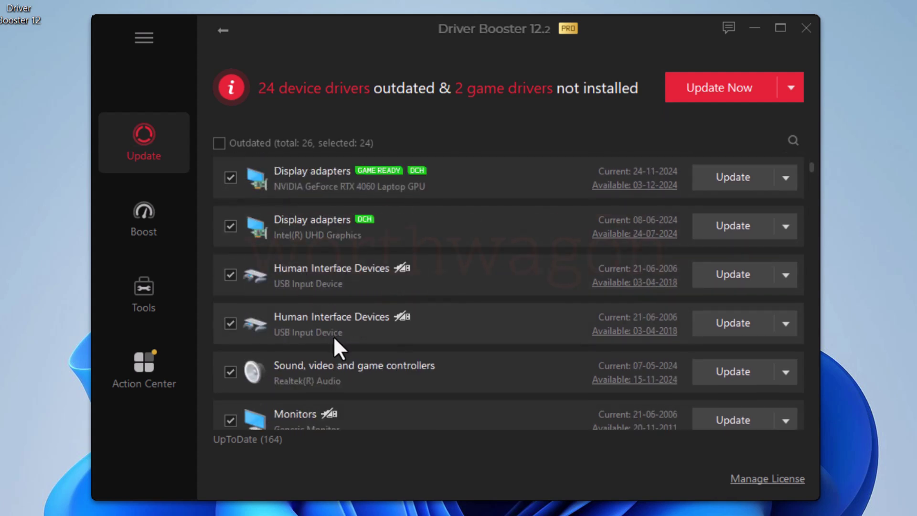
scroll(337, 384, down, 8)
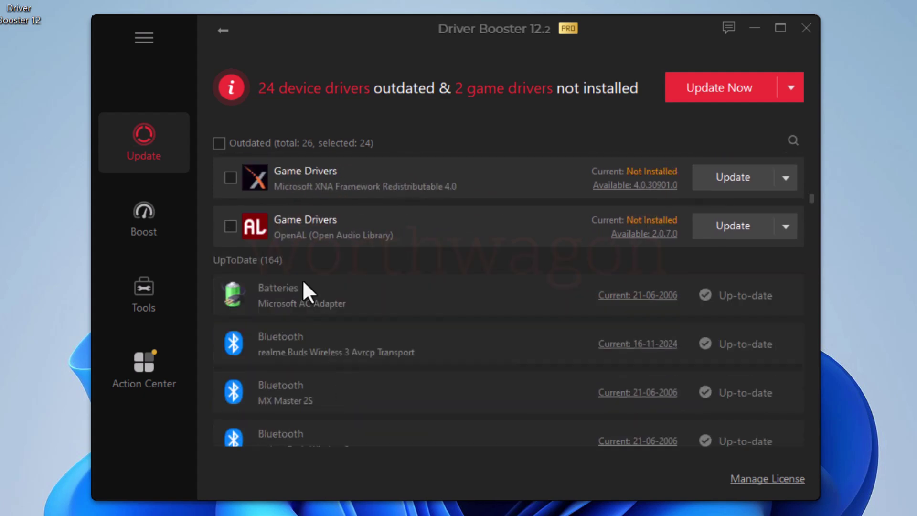
scroll(306, 287, up, 3)
scroll(363, 373, down, 10)
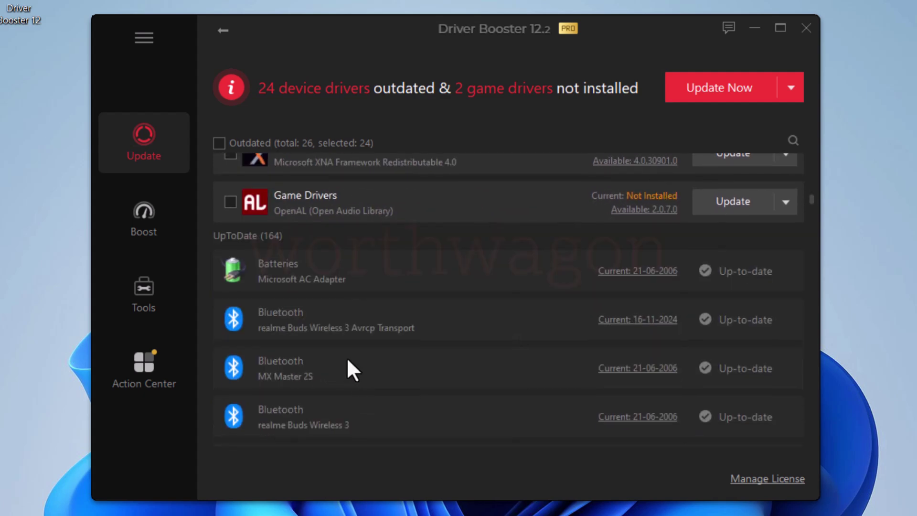
scroll(346, 360, down, 5)
drag(811, 258, 781, 125)
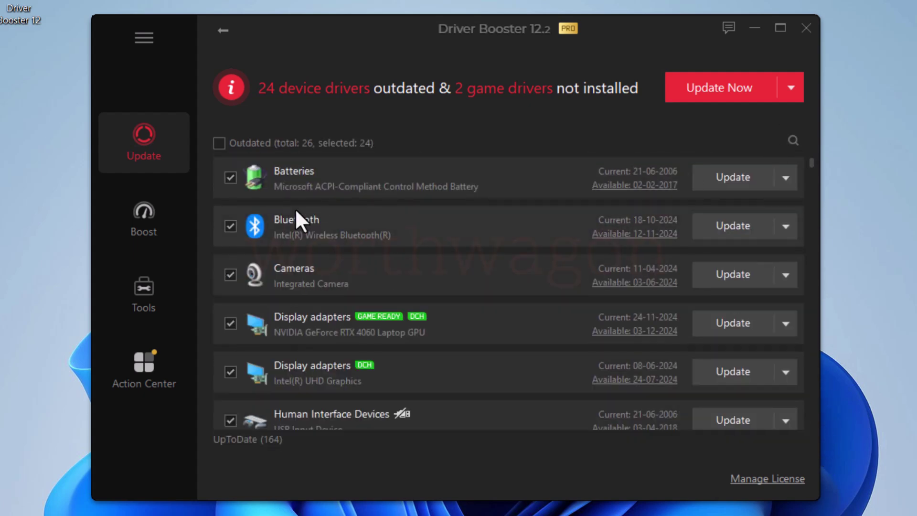
Turn Game Boost on, freeing 1.53 GB RAM from 10 apps, then turn it off again.
click(136, 213)
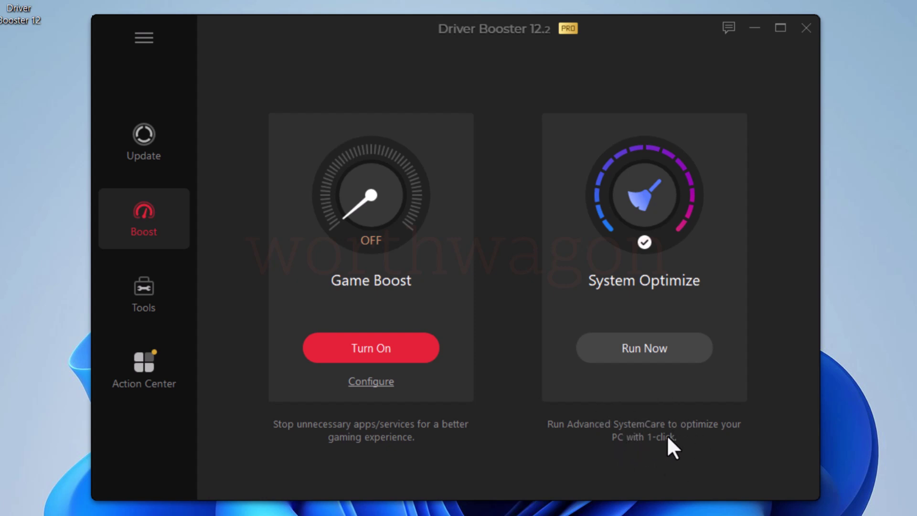
click(369, 343)
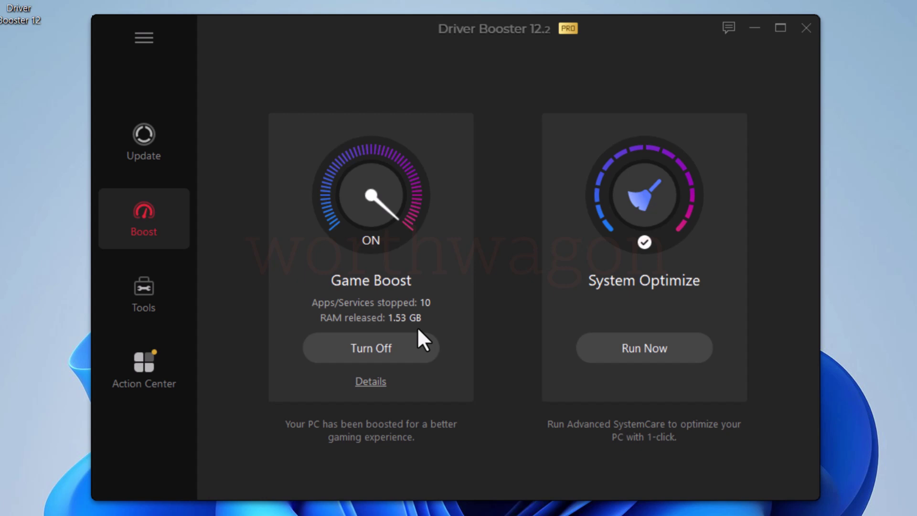
click(313, 339)
Open Backup & Restore from Tools and review the driver backups and the Windows Update restore point.
click(142, 302)
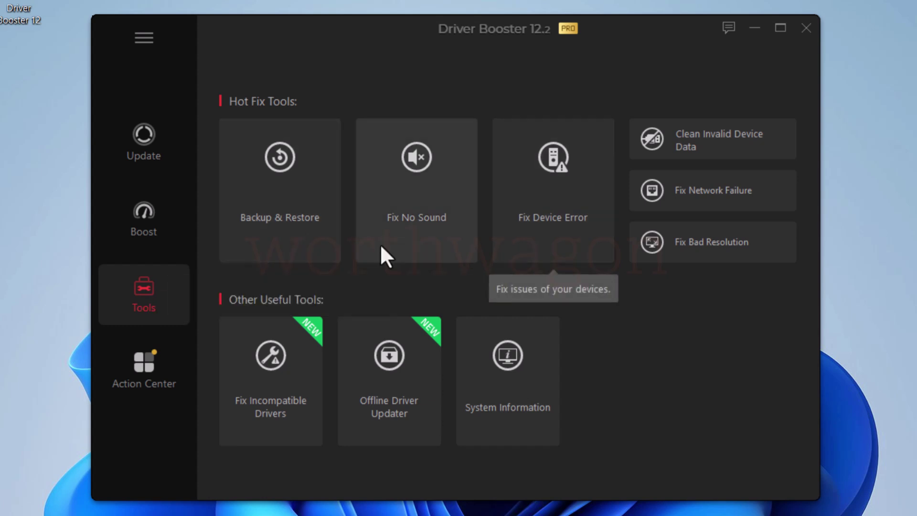
click(286, 210)
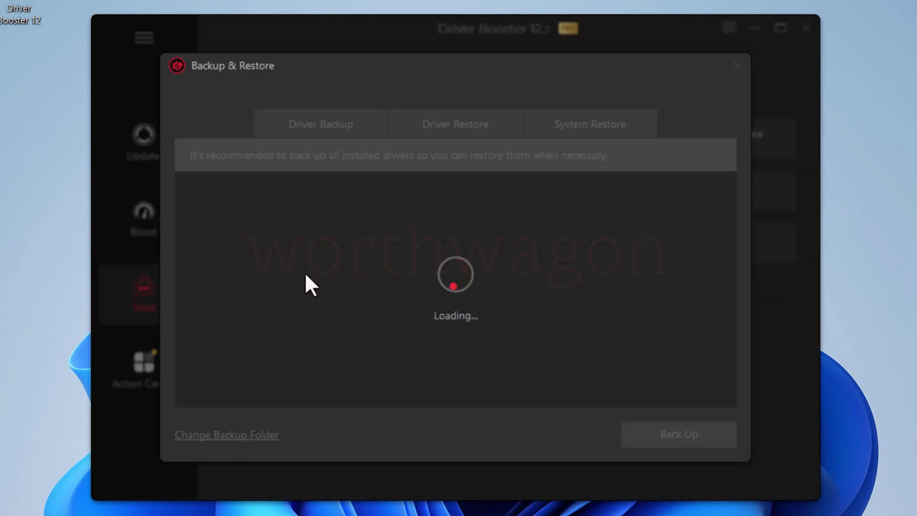
drag(733, 201, 721, 385)
click(228, 436)
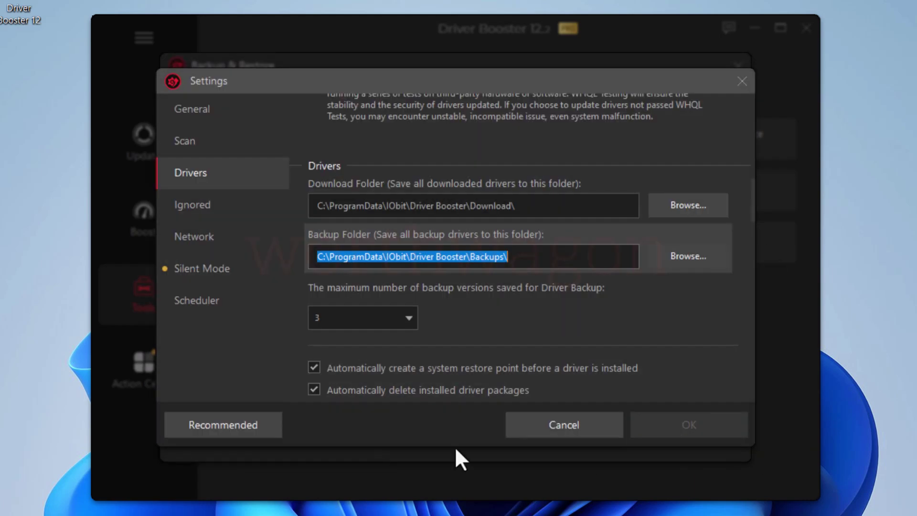
key(Escape)
click(423, 123)
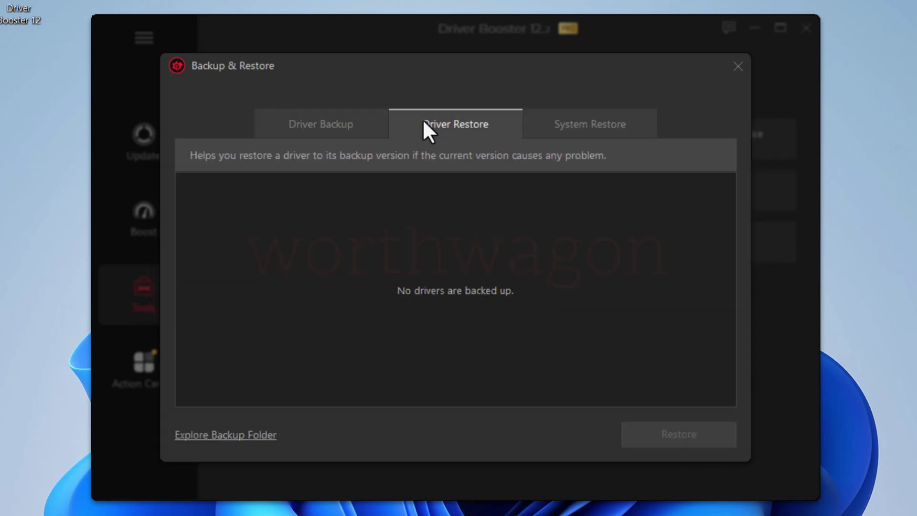
click(579, 123)
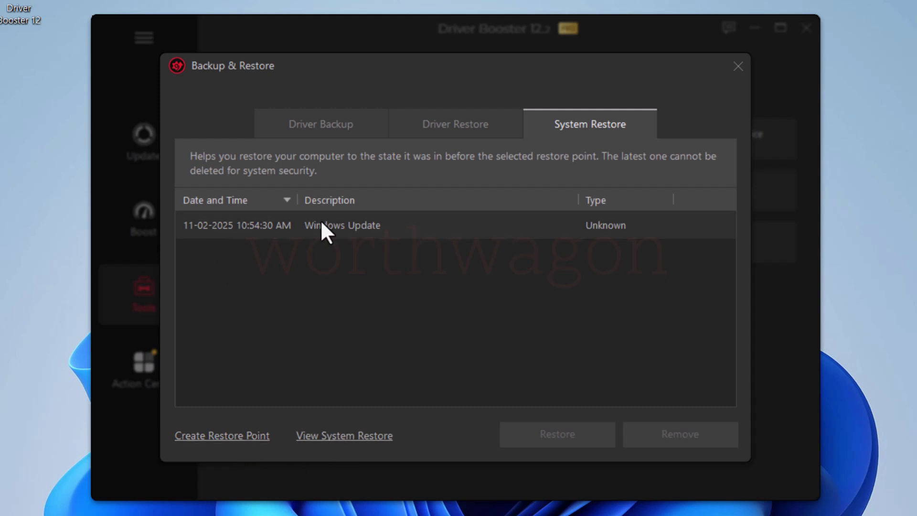
Run Fix No Sound, trying the next solution to switch output to AudioDevice 1 - 1.
click(735, 71)
click(415, 219)
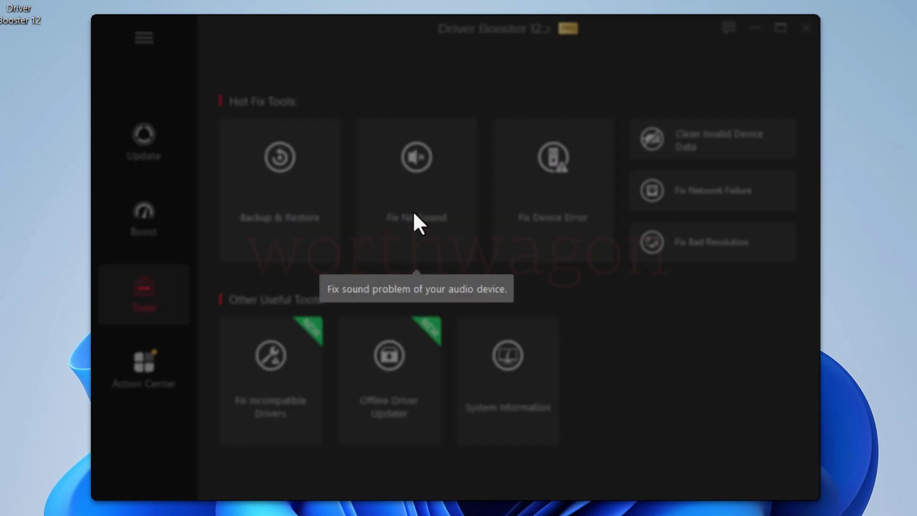
click(452, 332)
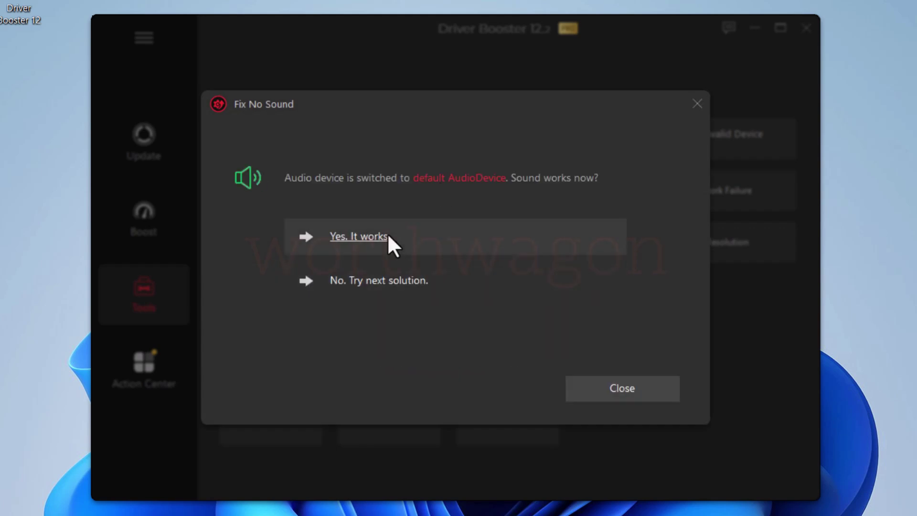
click(368, 282)
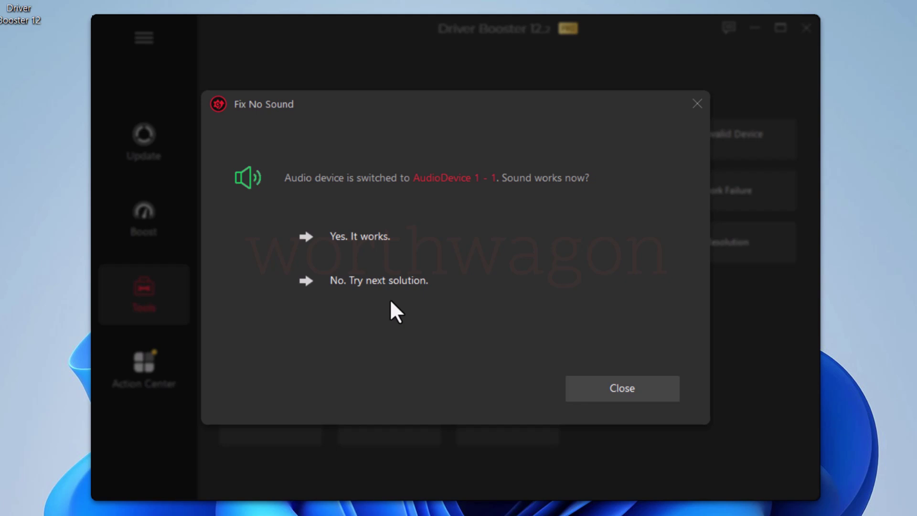
click(377, 237)
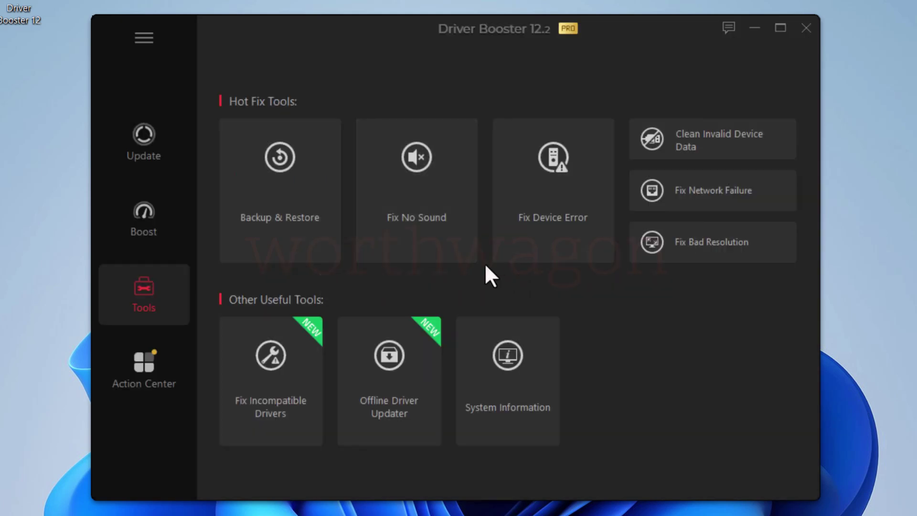
Detect and fix the one device error with Fix Device Error.
click(553, 211)
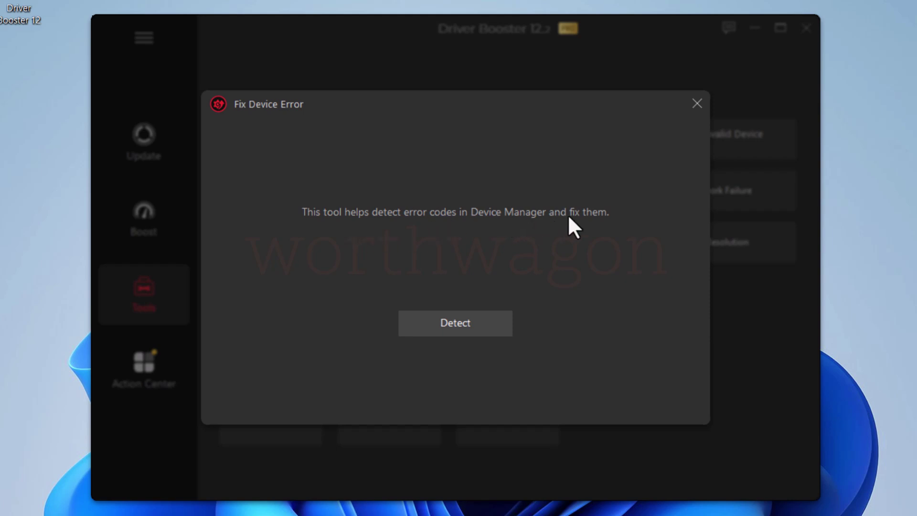
click(446, 325)
click(622, 385)
Scan for and clean the 54 invalid device entries with Clean Invalid Device Data.
click(575, 384)
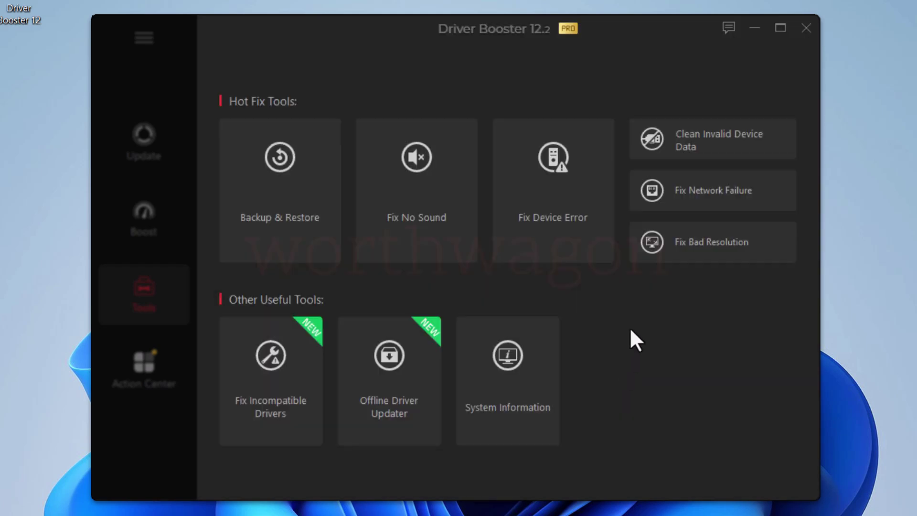
click(698, 128)
click(478, 321)
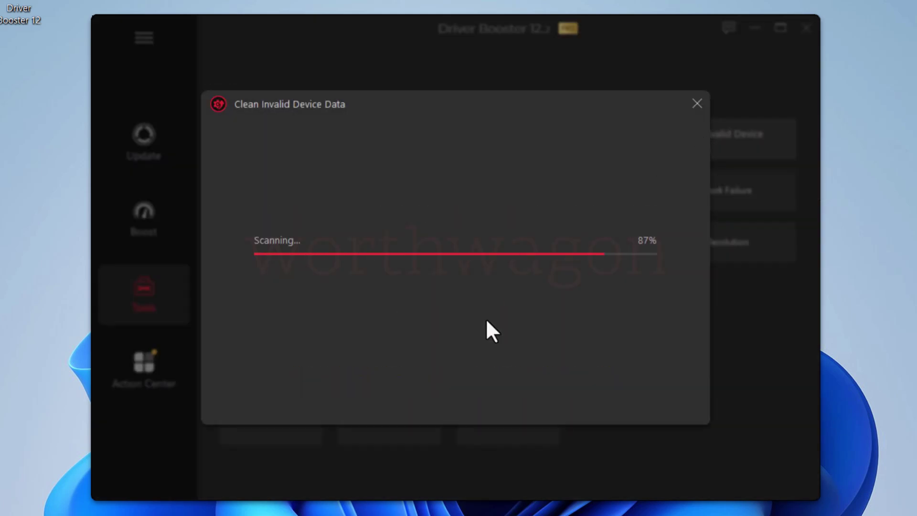
click(625, 386)
click(595, 394)
Run the Fix Network Failure and Fix Bad Resolution checks, both reporting no problems.
click(695, 211)
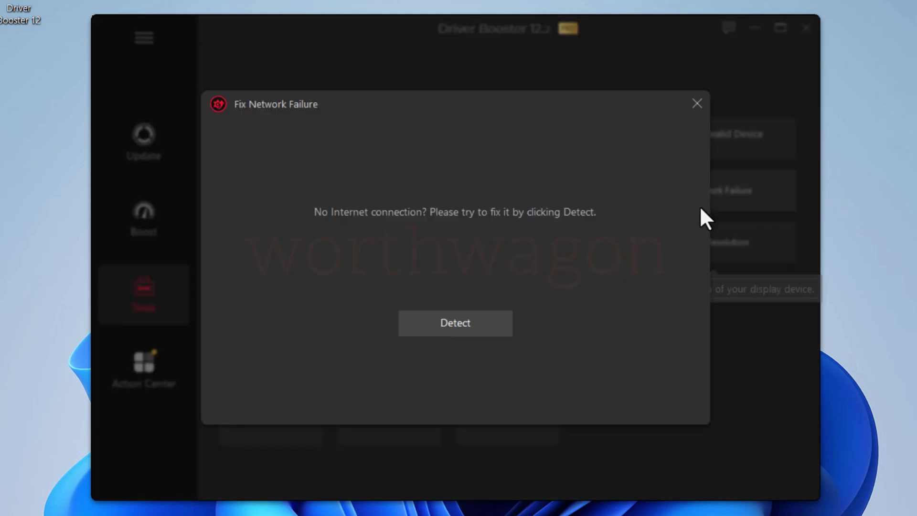
click(486, 320)
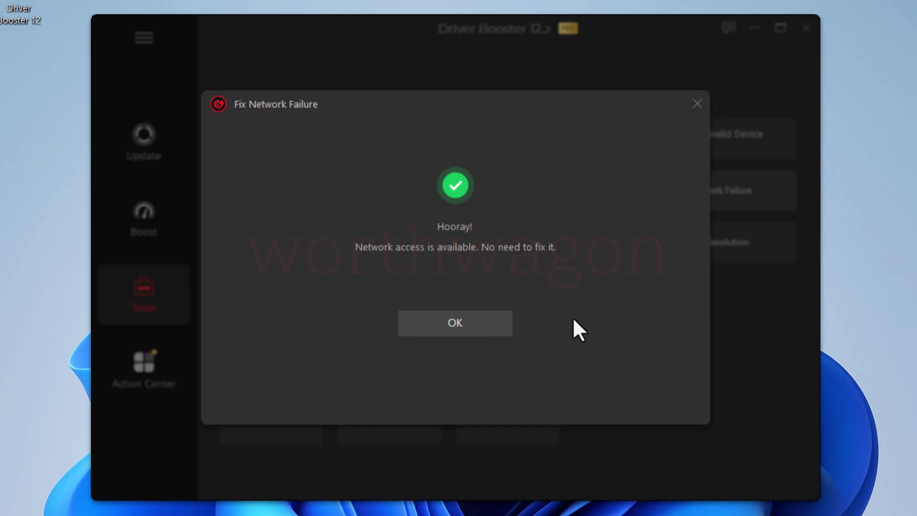
click(488, 327)
click(649, 239)
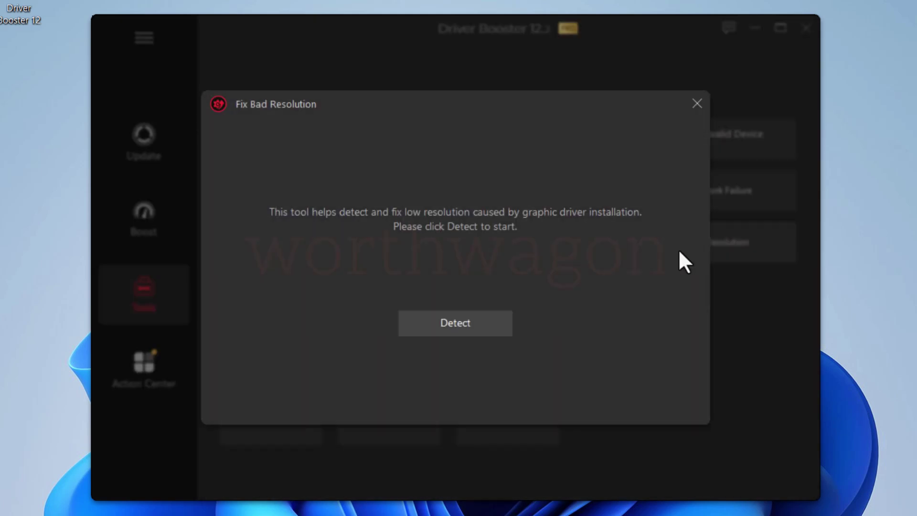
click(457, 329)
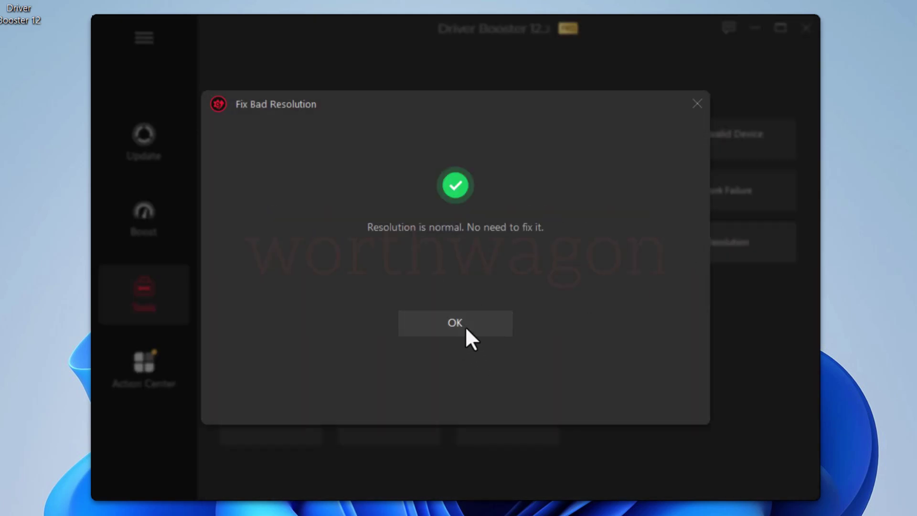
click(465, 326)
click(276, 414)
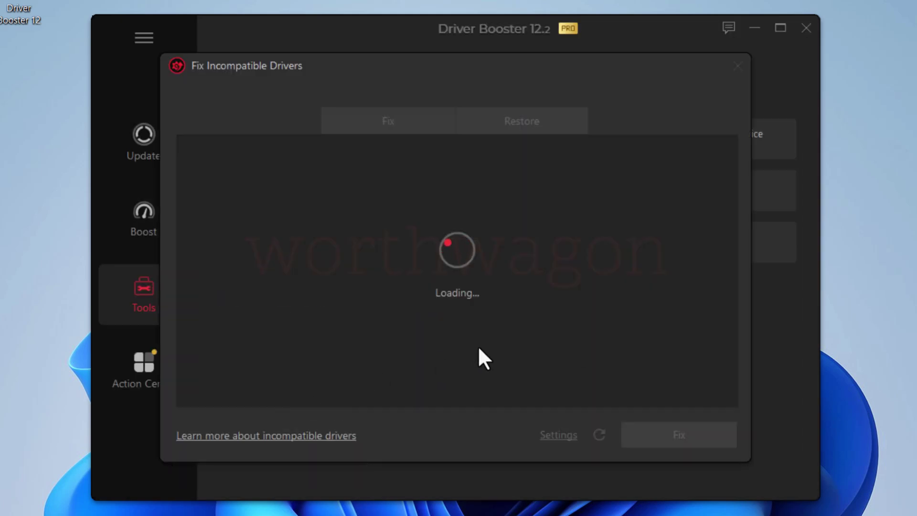
click(532, 115)
click(397, 125)
click(738, 66)
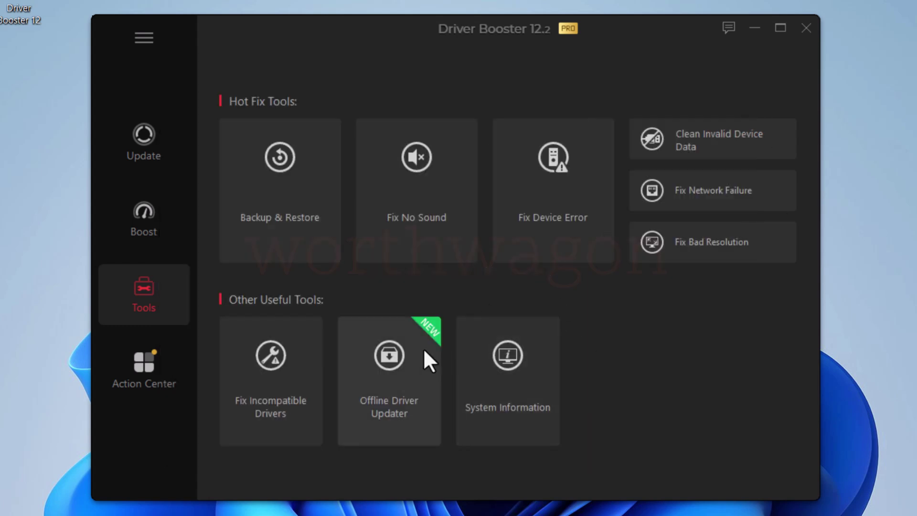
click(405, 423)
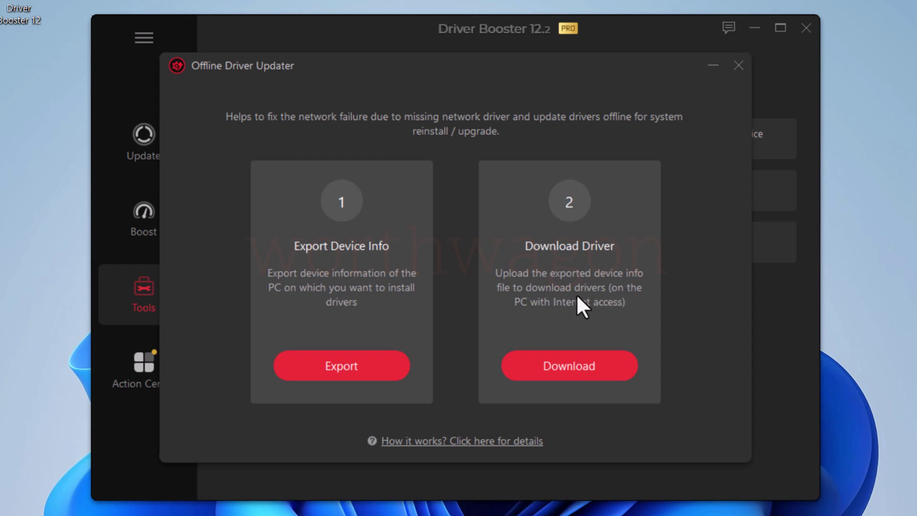
Browse every System Information category, from OS and CPU to disks and network, then view Action Center offers.
click(738, 66)
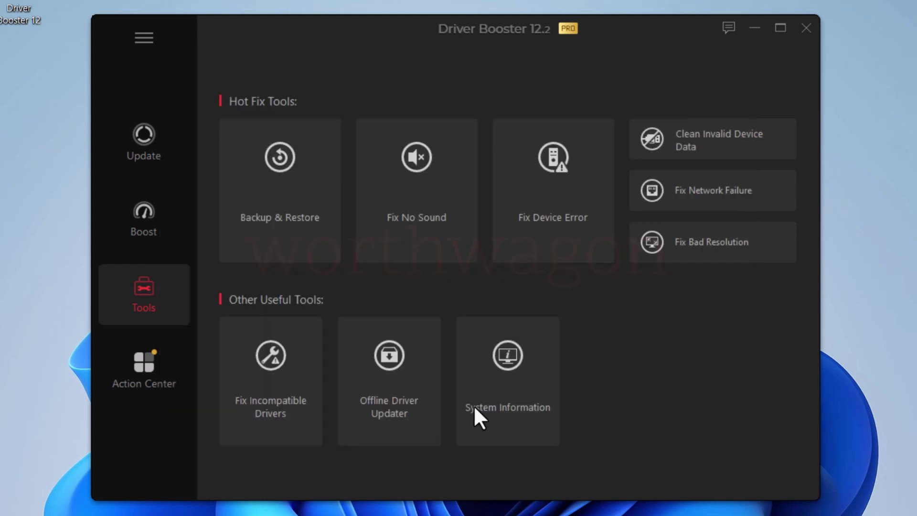
click(523, 394)
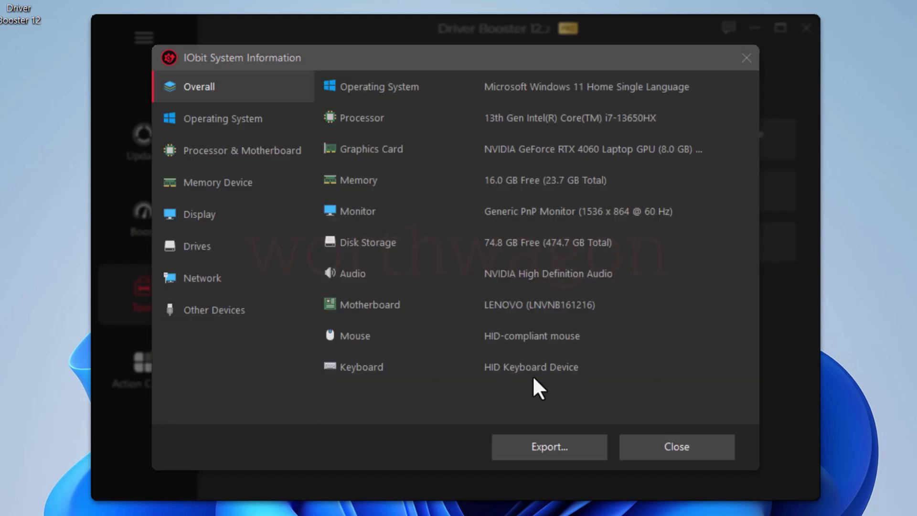
click(207, 116)
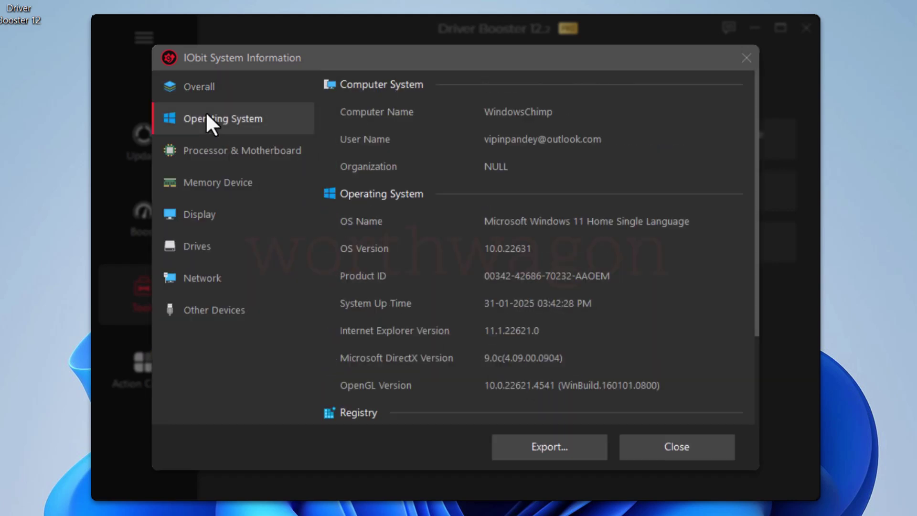
click(225, 161)
click(228, 190)
click(222, 216)
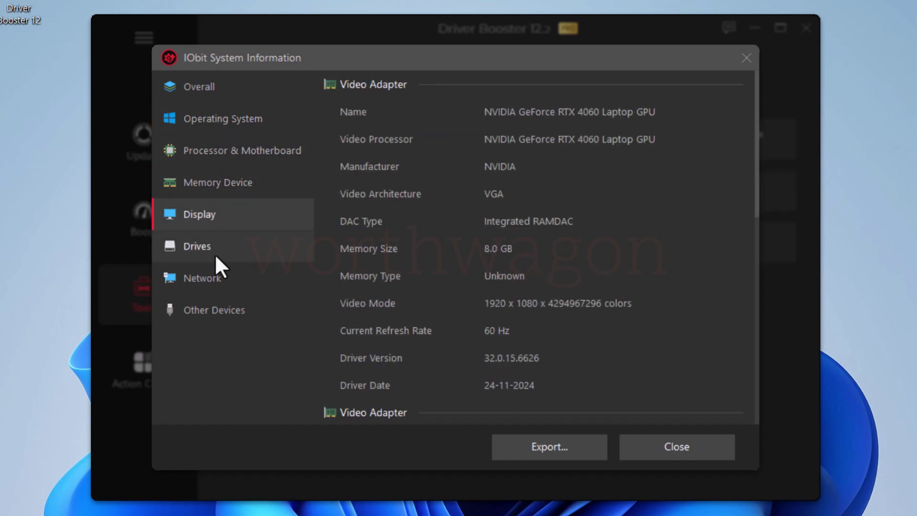
click(213, 253)
click(208, 287)
click(211, 308)
scroll(544, 262, down, 10)
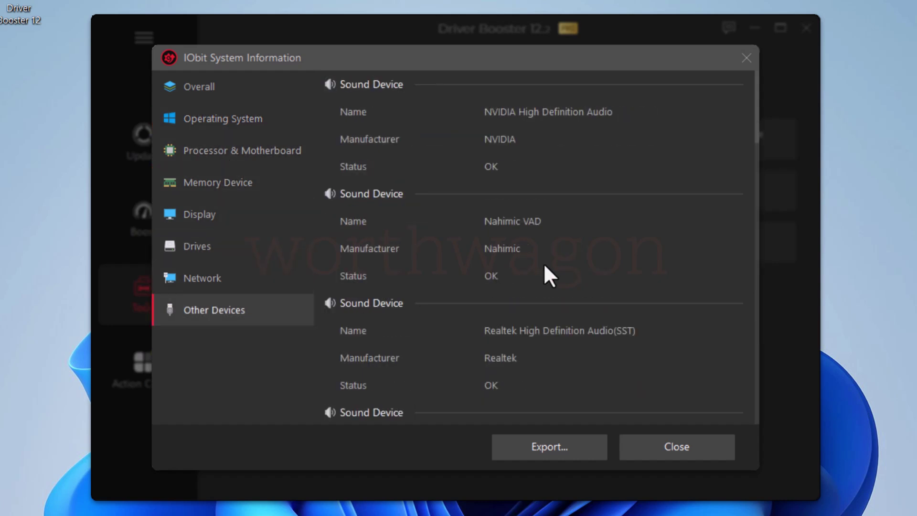
click(692, 448)
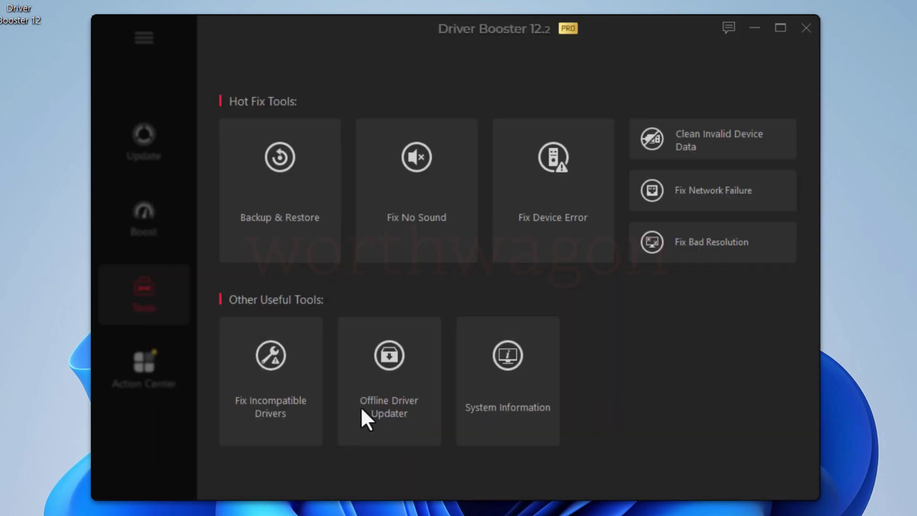
click(142, 370)
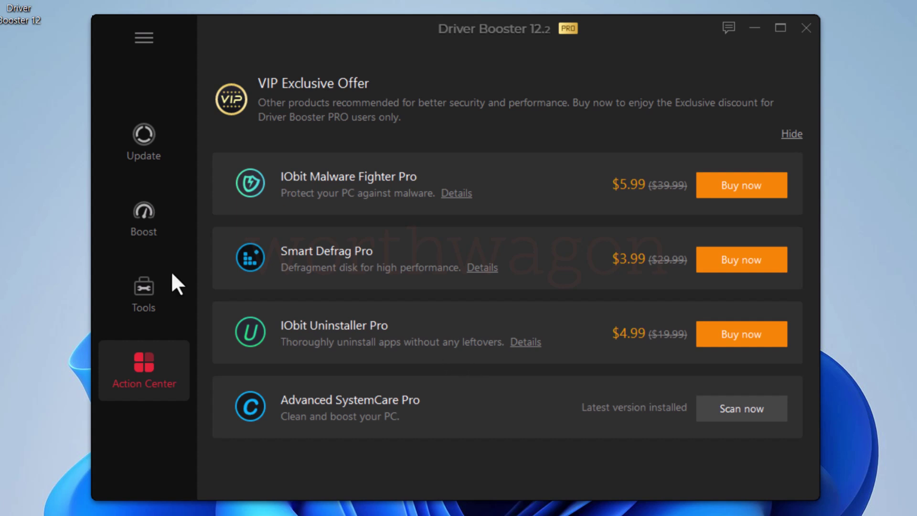
Return to the driver update list and open Settings from the main menu.
click(143, 139)
click(143, 38)
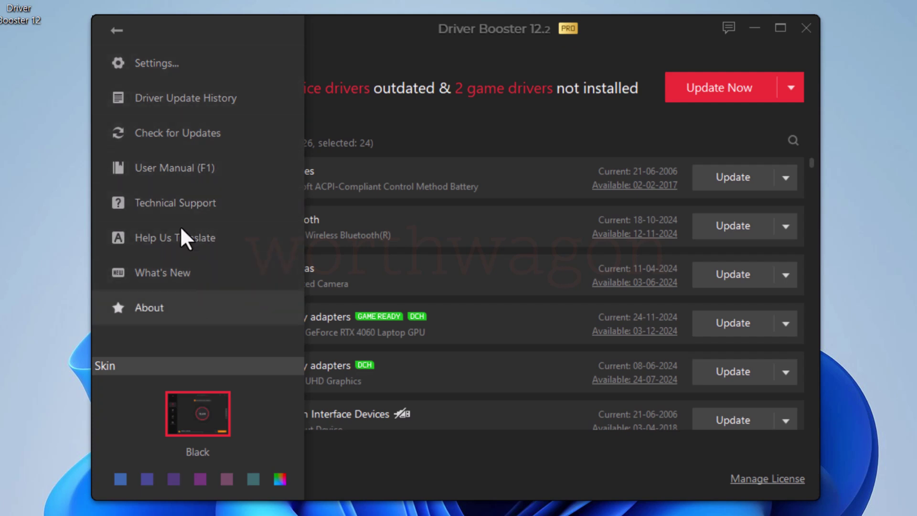
click(155, 60)
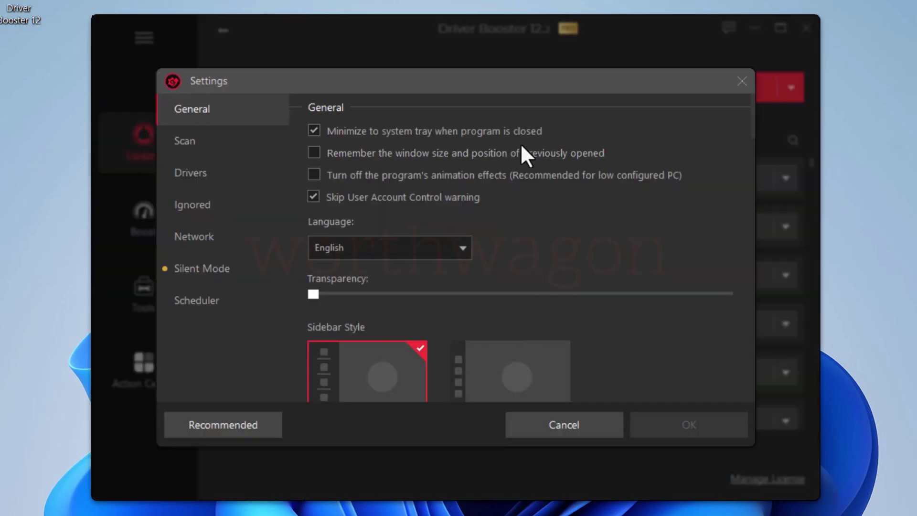
Browse the Scan and Drivers settings down to the empty Ignored devices section.
click(396, 152)
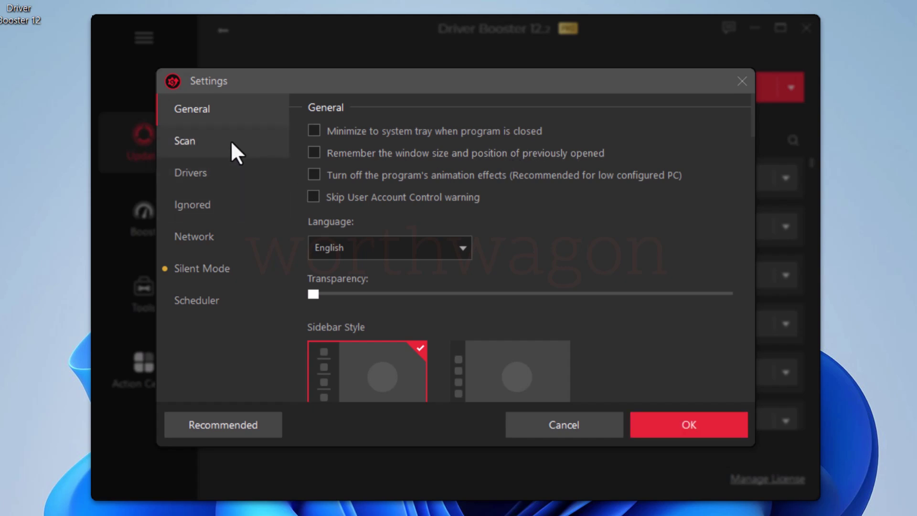
click(224, 140)
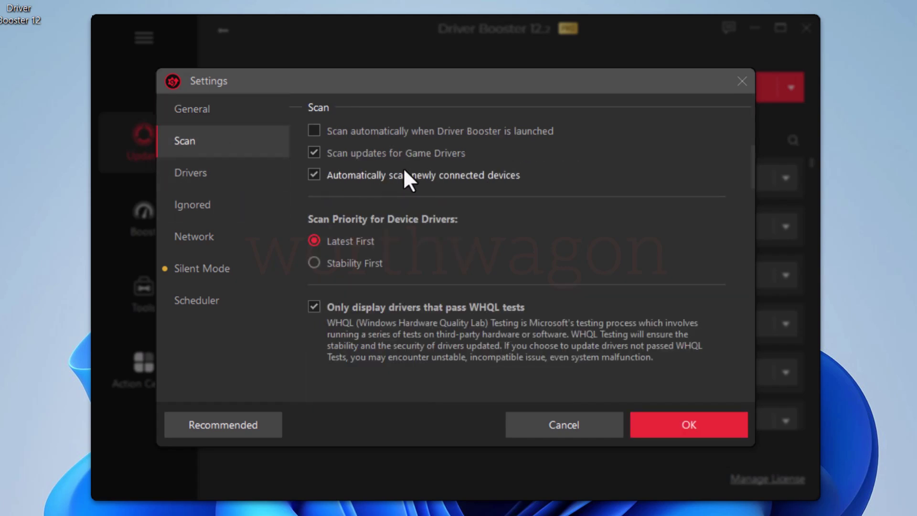
click(220, 176)
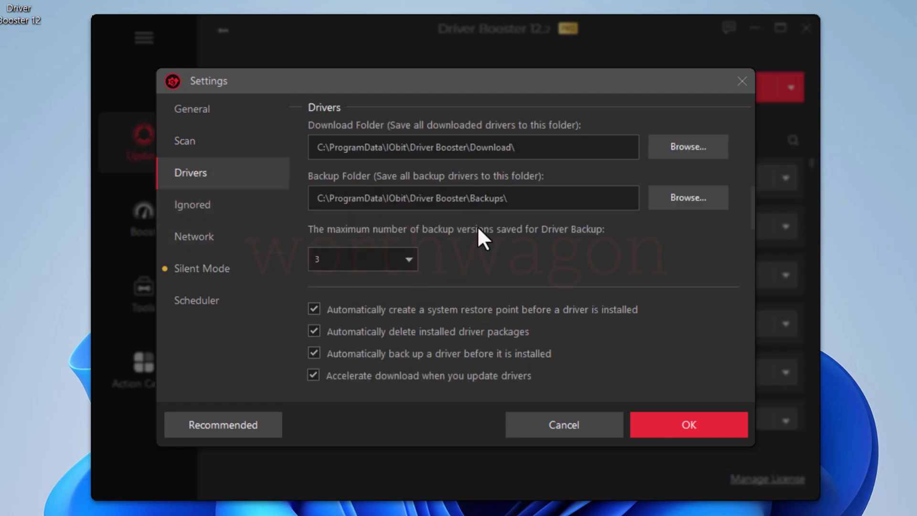
scroll(470, 328, down, 5)
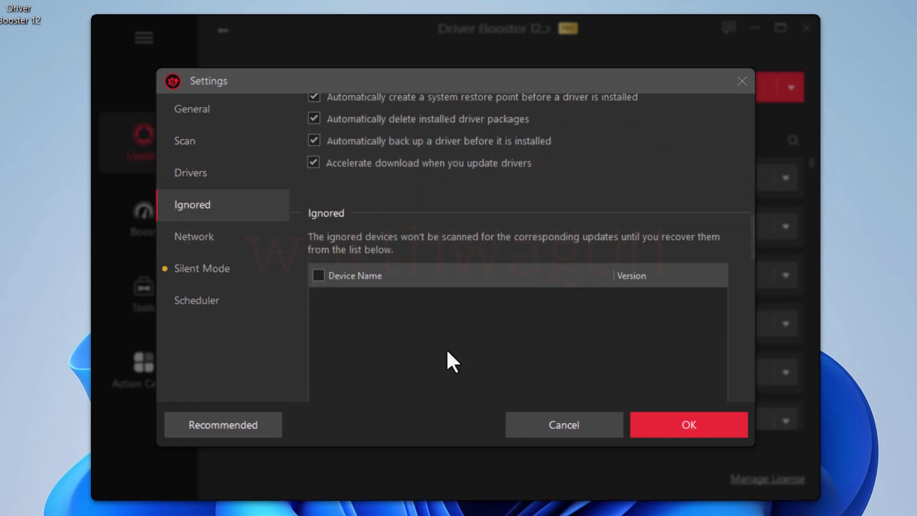
scroll(446, 348, up, 3)
scroll(445, 346, down, 3)
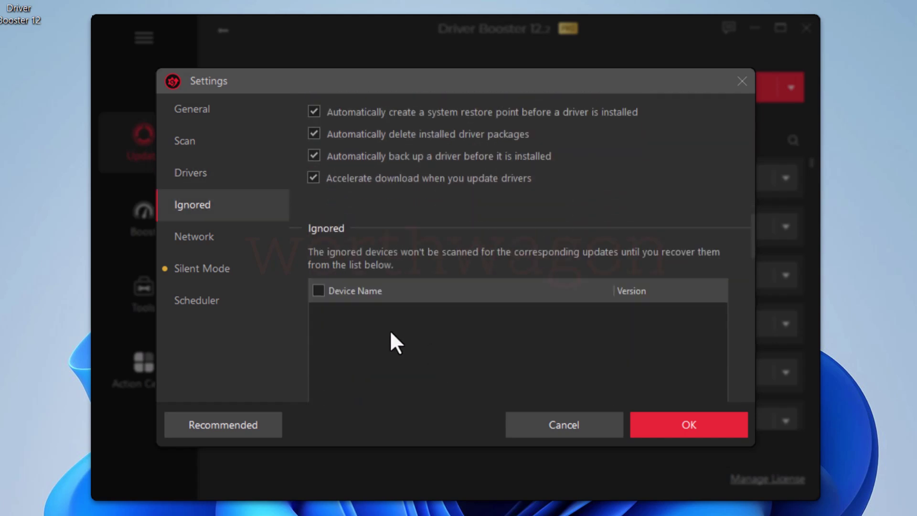
Close Settings and ignore the Batteries driver, leaving 20 outdated device drivers.
click(185, 205)
key(Escape)
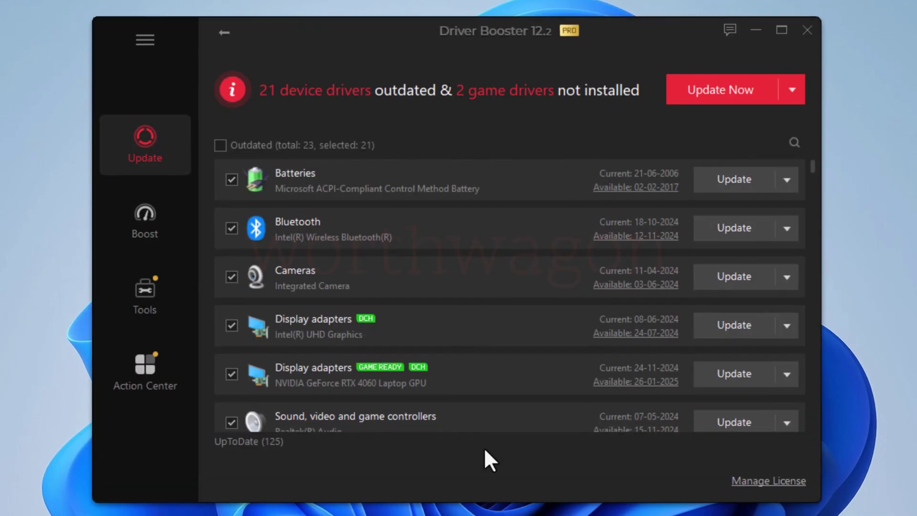
click(789, 177)
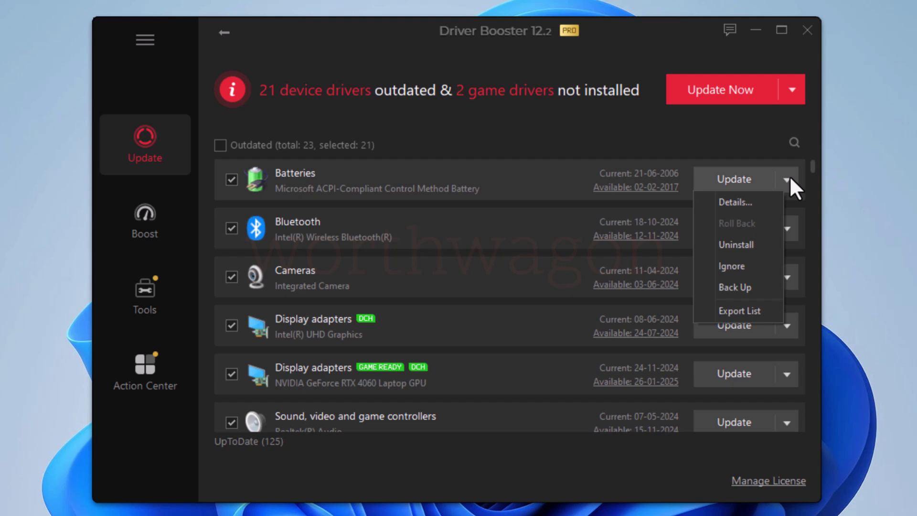
click(752, 265)
click(380, 336)
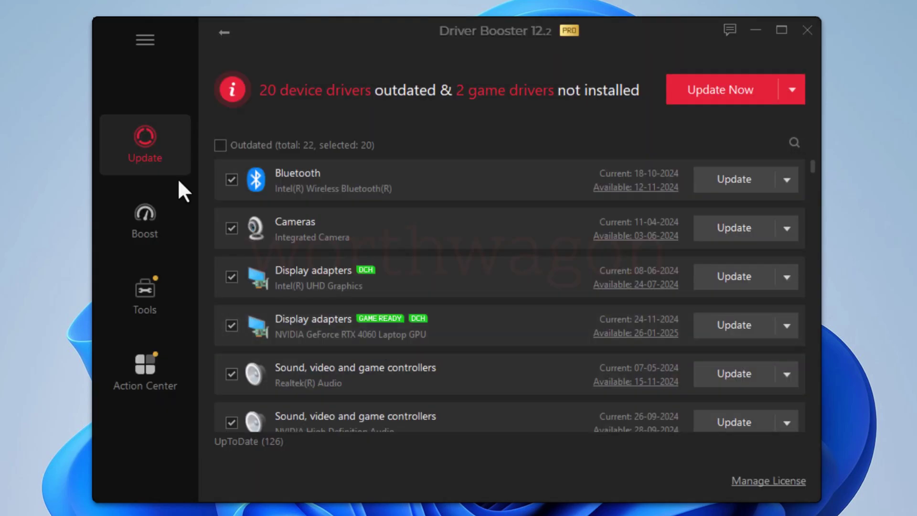
Check that the Microsoft ACPI-Compliant Control Method Battery is listed under Ignored devices in Settings.
click(145, 39)
click(167, 79)
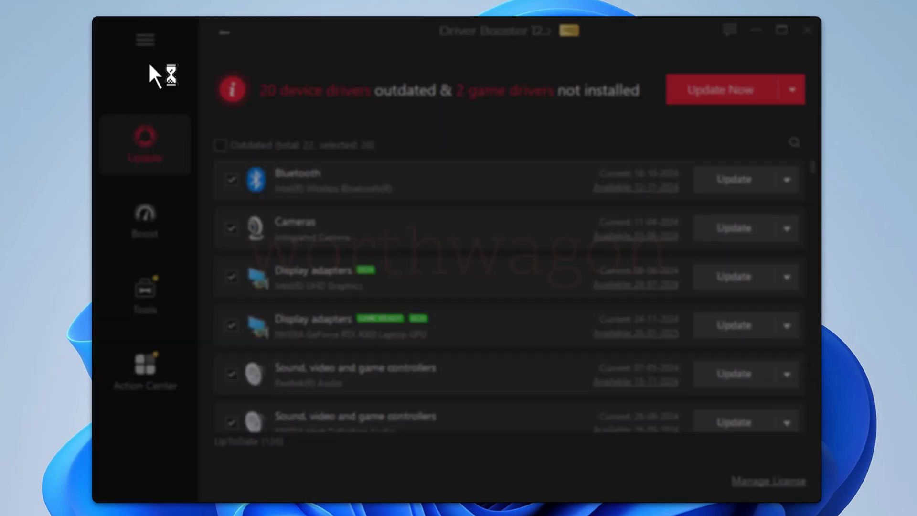
click(193, 206)
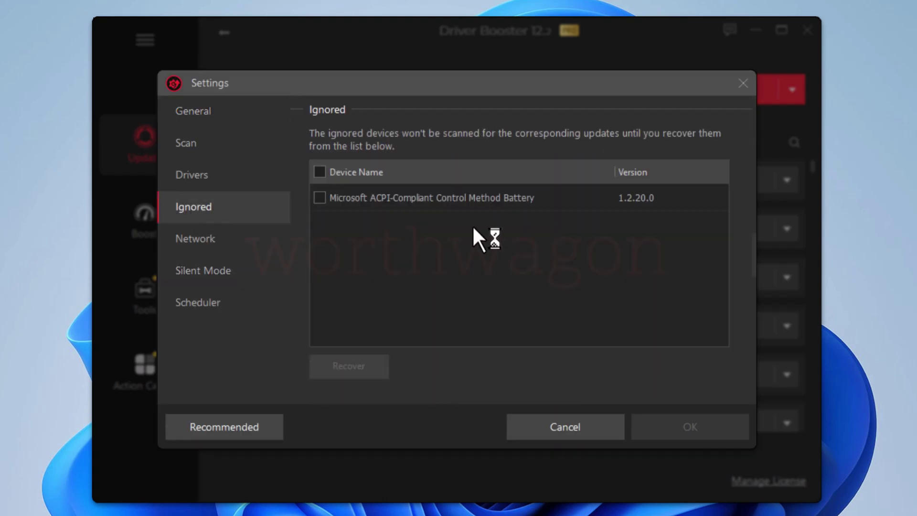
Review the Network proxy settings.
click(214, 239)
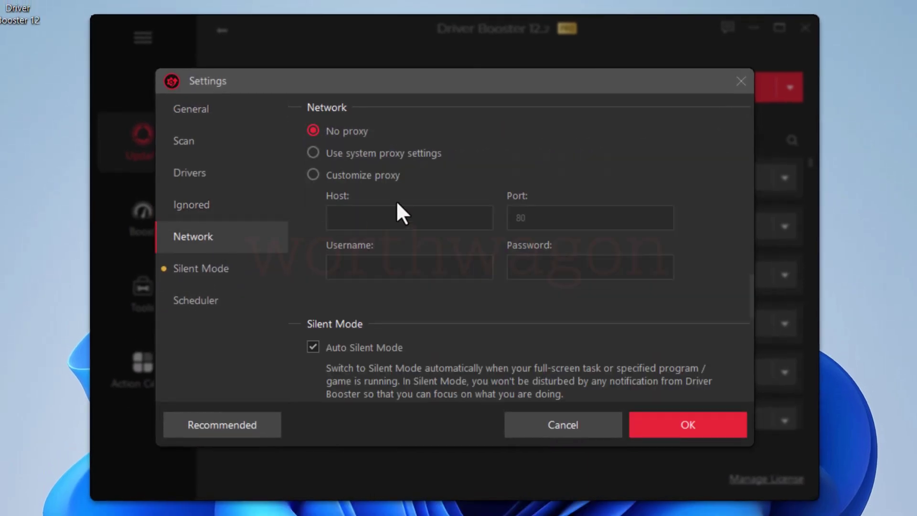
scroll(415, 325, down, 3)
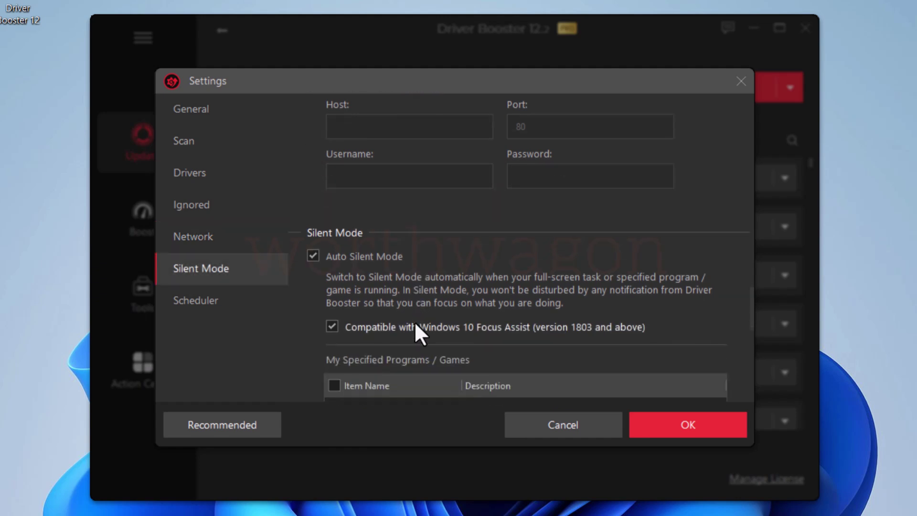
scroll(414, 321, up, 2)
Review the Silent Mode and Scheduler settings, then save and close Settings with OK.
click(219, 265)
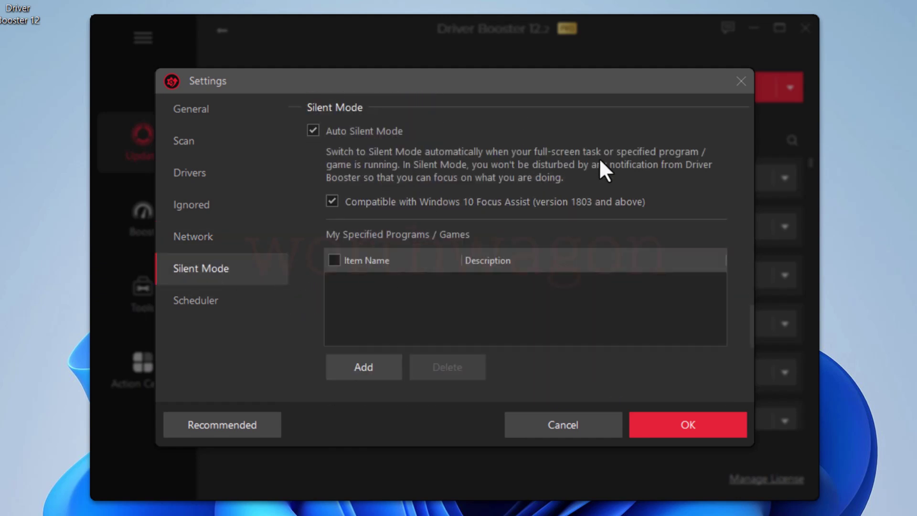
click(229, 294)
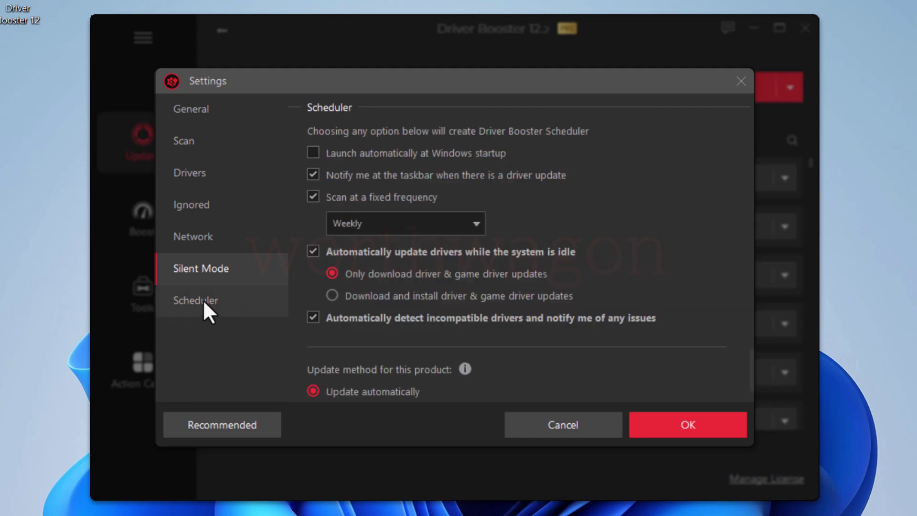
scroll(428, 296, down, 2)
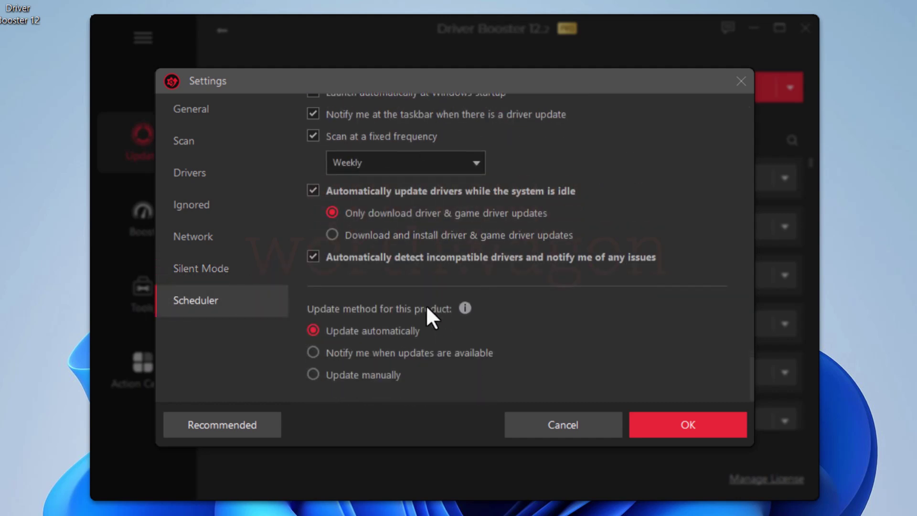
scroll(426, 304, up, 1)
scroll(426, 307, up, 1)
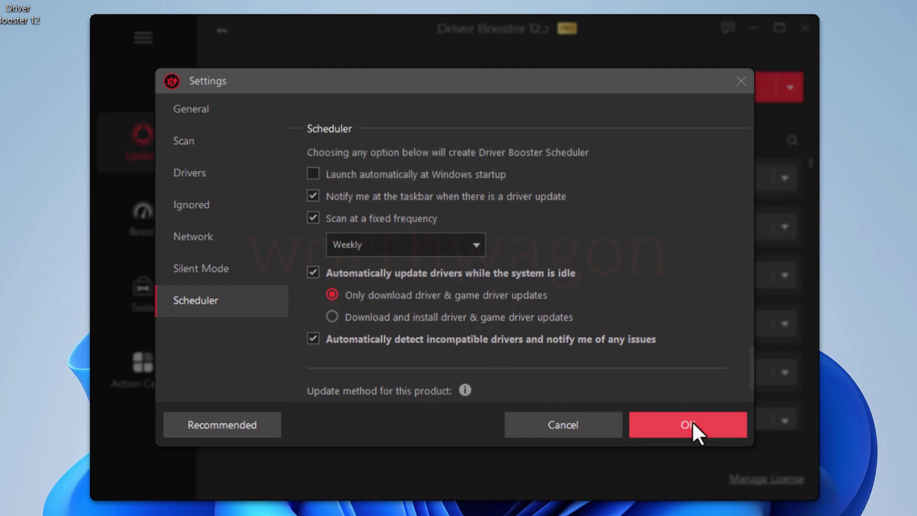
click(642, 426)
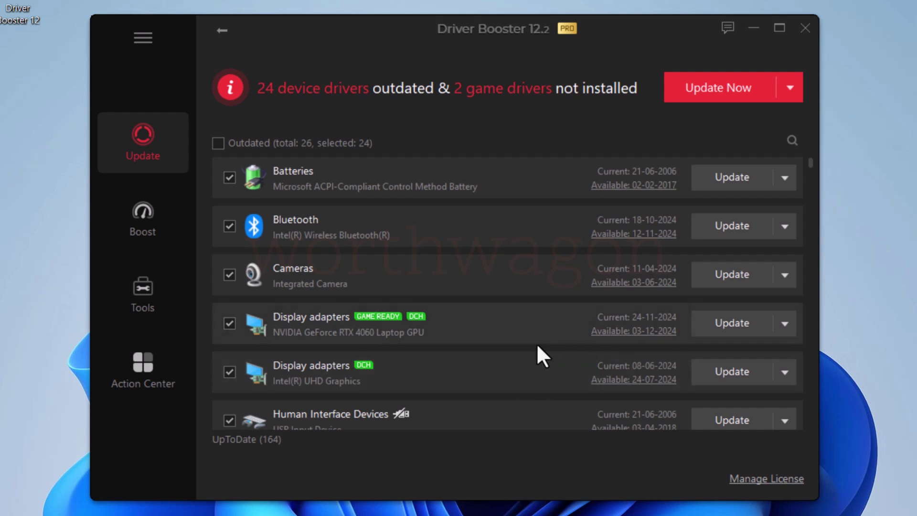
On the Boost page, run System Optimize and turn on Game Boost.
click(142, 207)
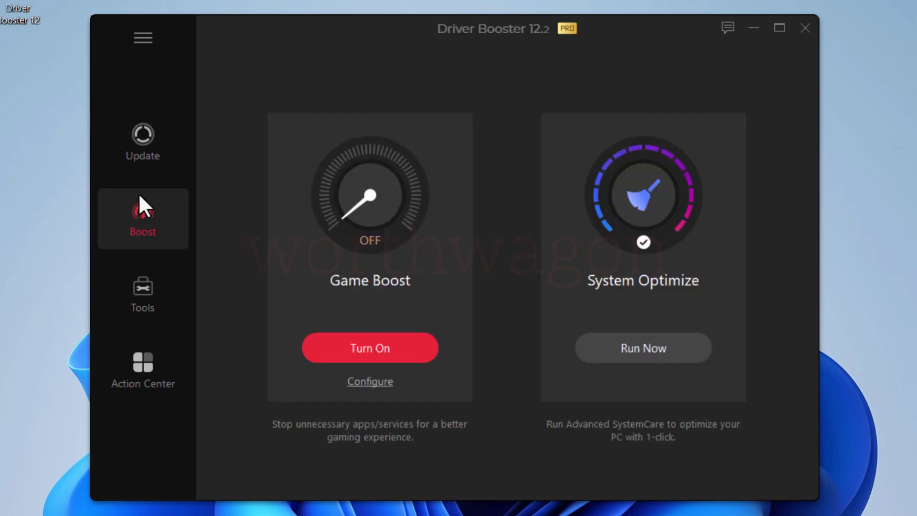
click(652, 349)
click(368, 345)
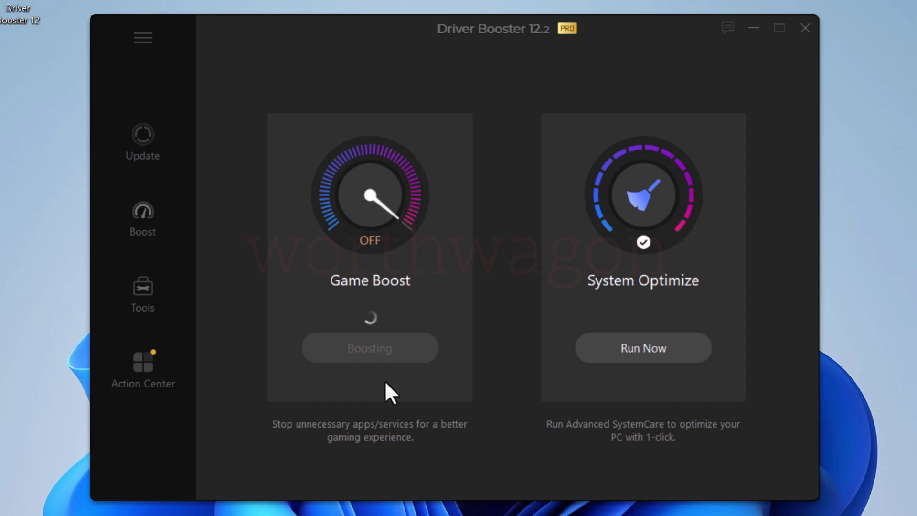
Visit Tools, Offline Driver Updater and Action Center, then return to the 24-driver Update list.
click(148, 301)
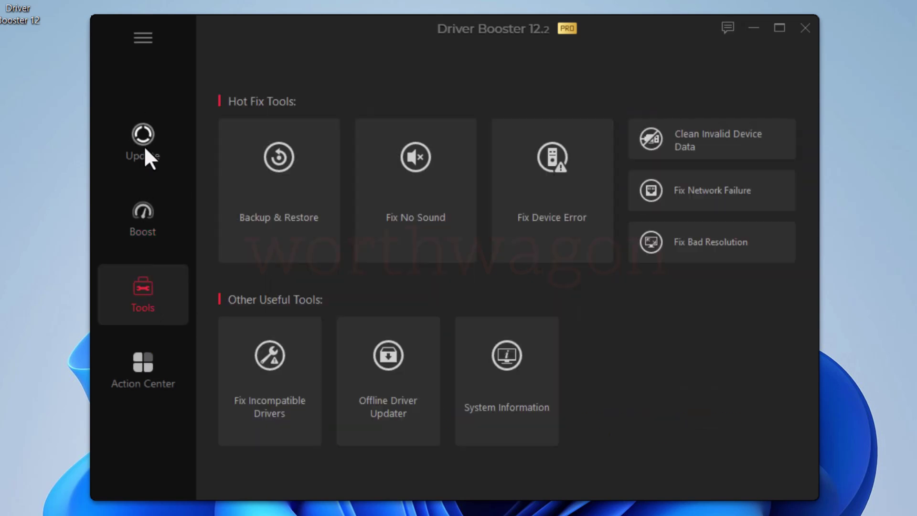
click(372, 336)
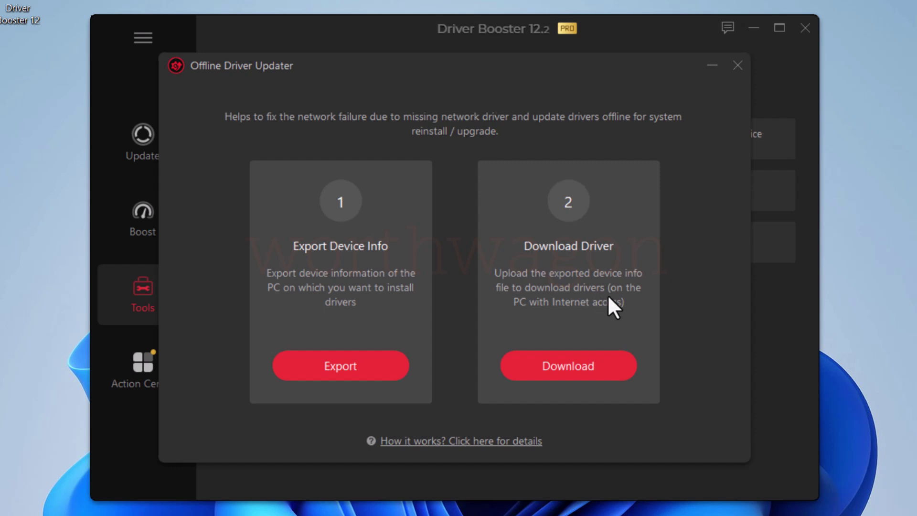
key(Escape)
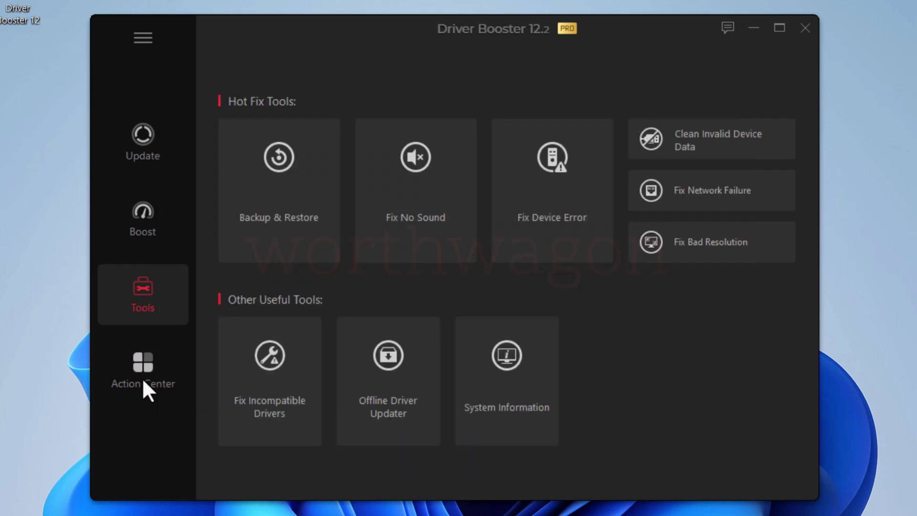
click(142, 380)
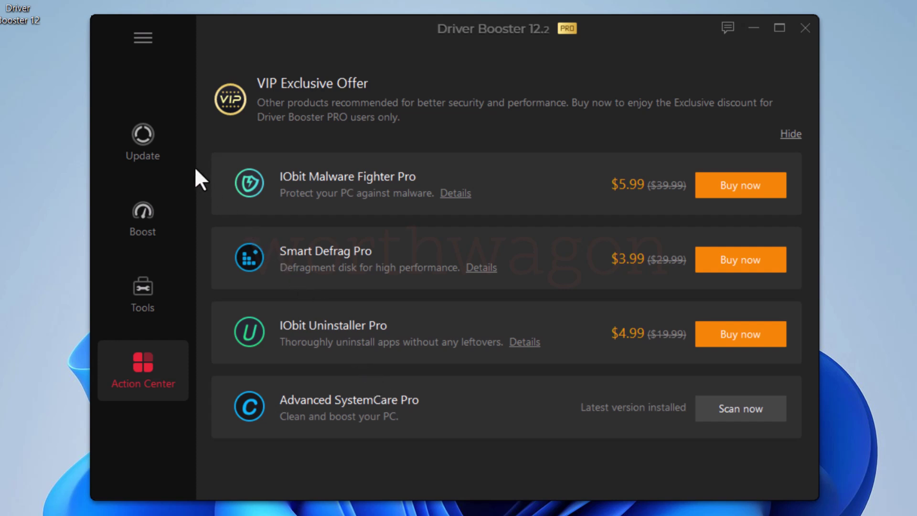
click(146, 148)
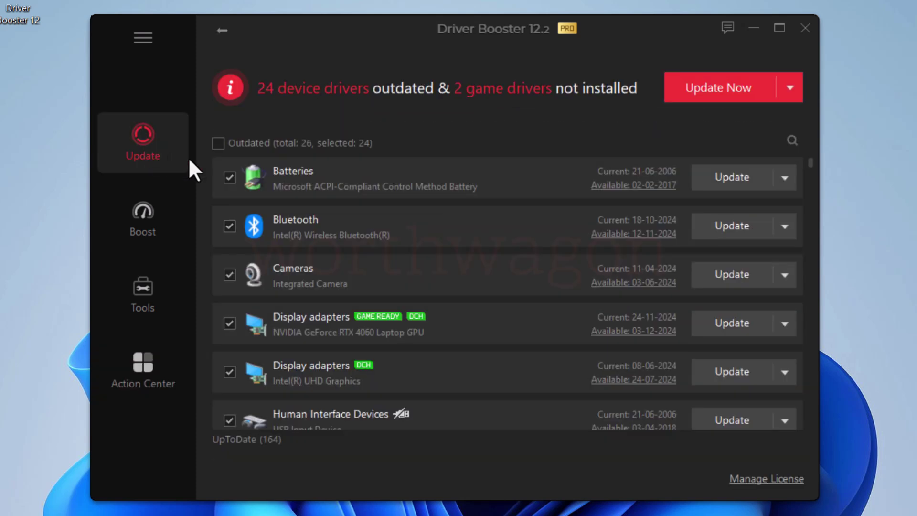